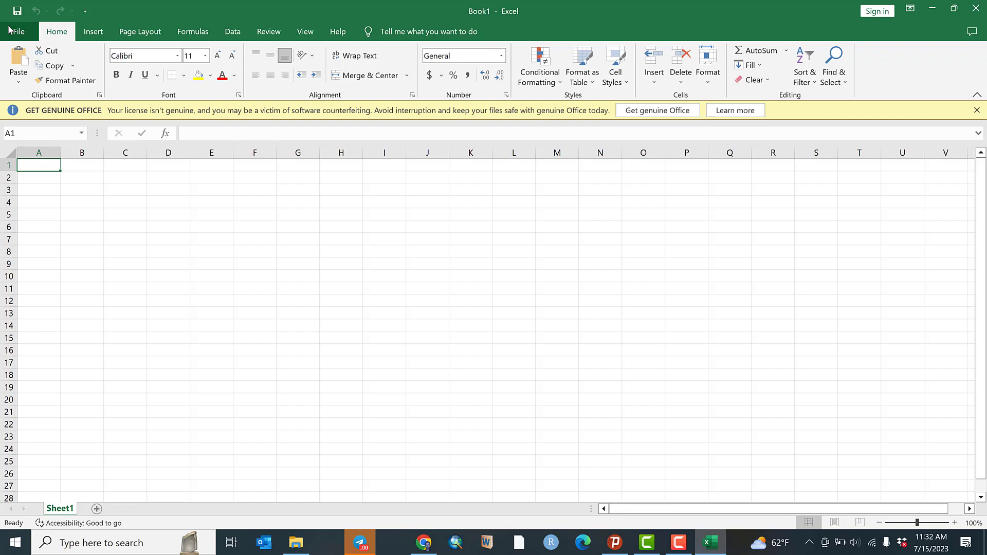
# Open the recent workbook payroll.xlsx.
pyautogui.click(11, 31)
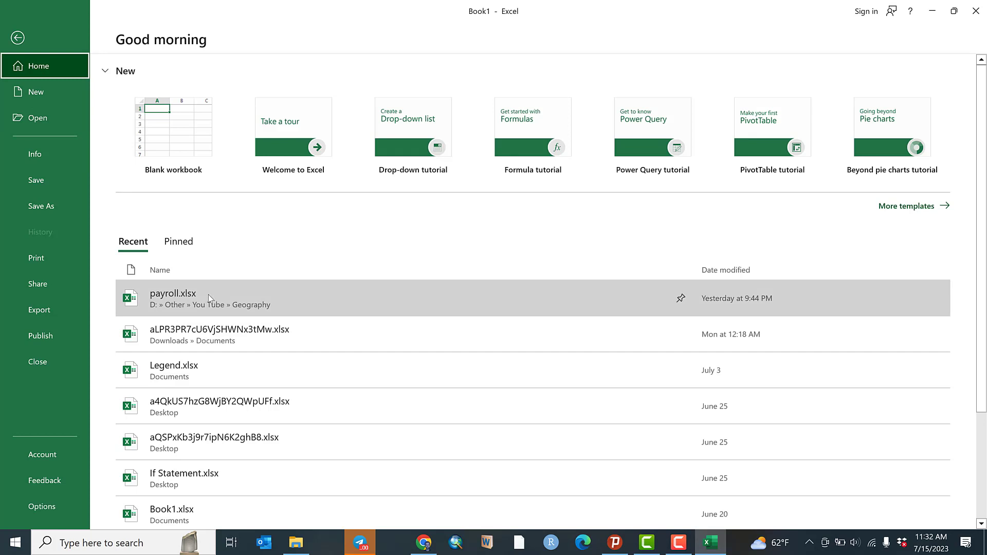
pyautogui.click(208, 294)
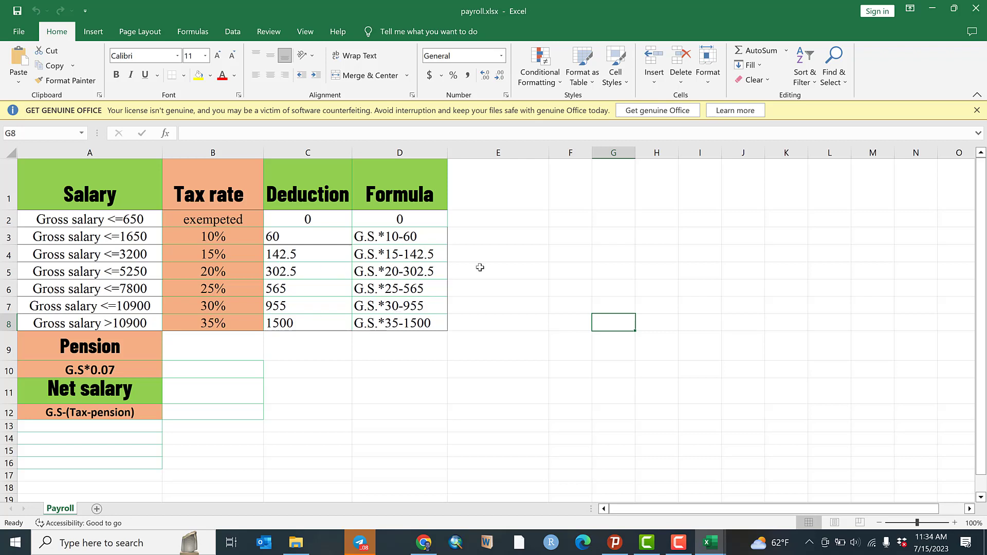
# Enter the title "XY company payroll system" in cell E1.
pyautogui.doubleClick(541, 221)
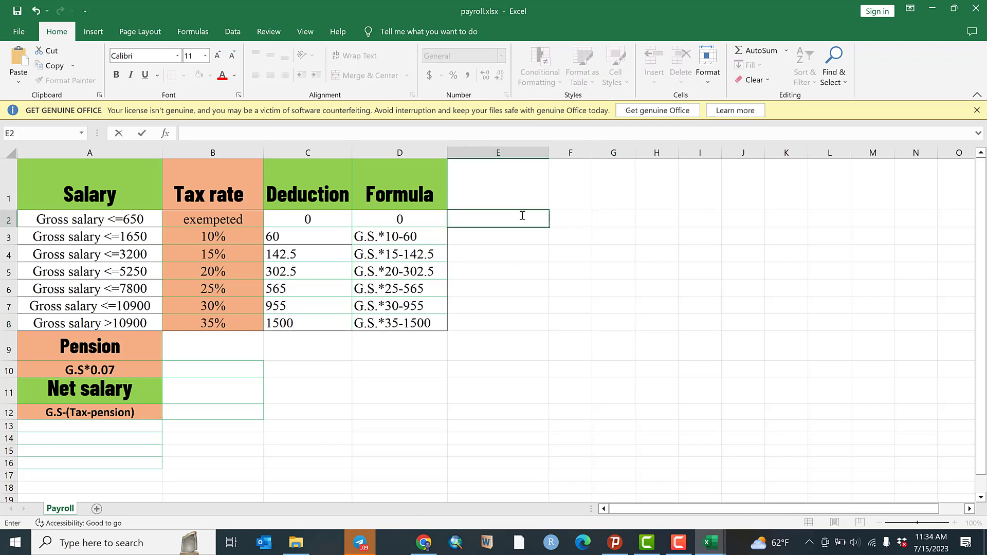
pyautogui.click(536, 199)
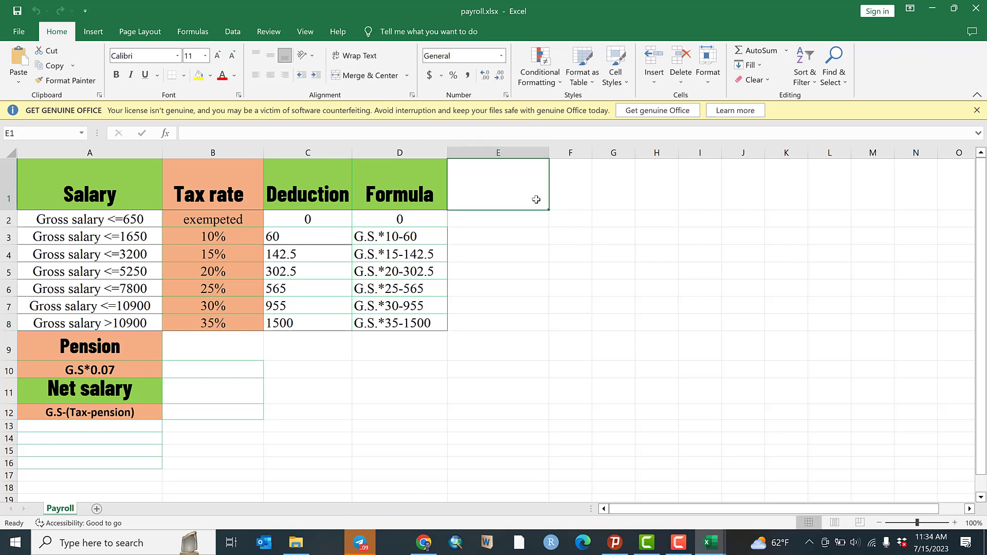
pyautogui.write('XY')
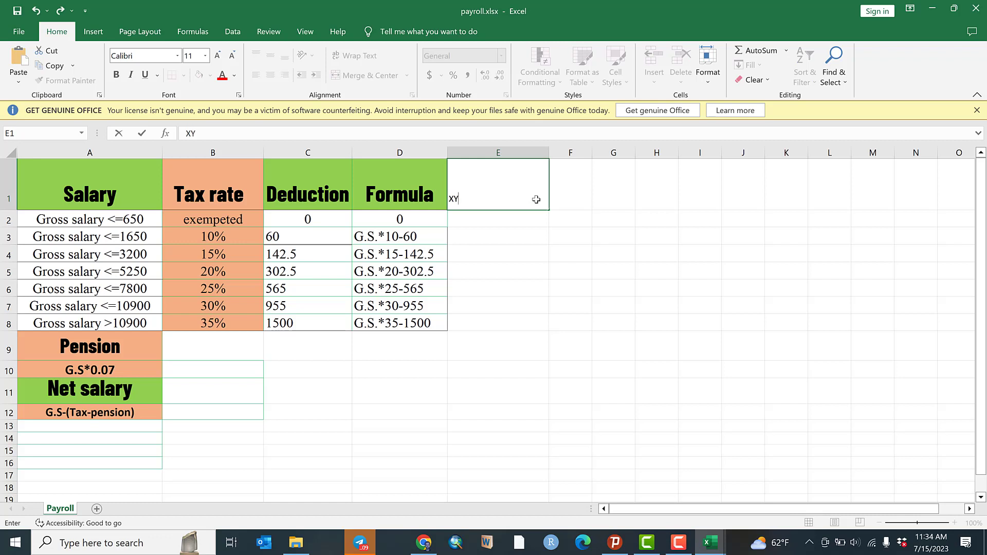
pyautogui.write(' company payroll s')
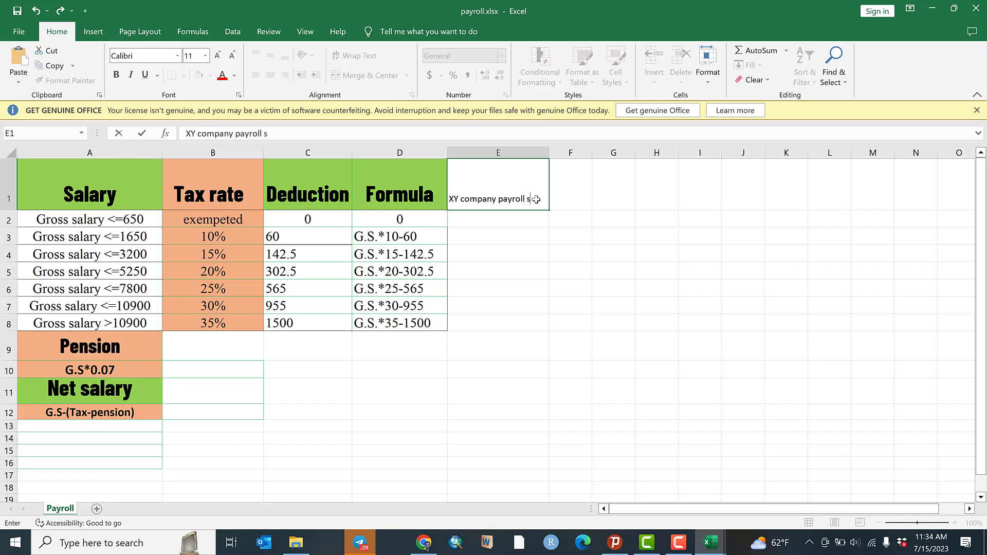
pyautogui.write('ystem')
pyautogui.click(614, 193)
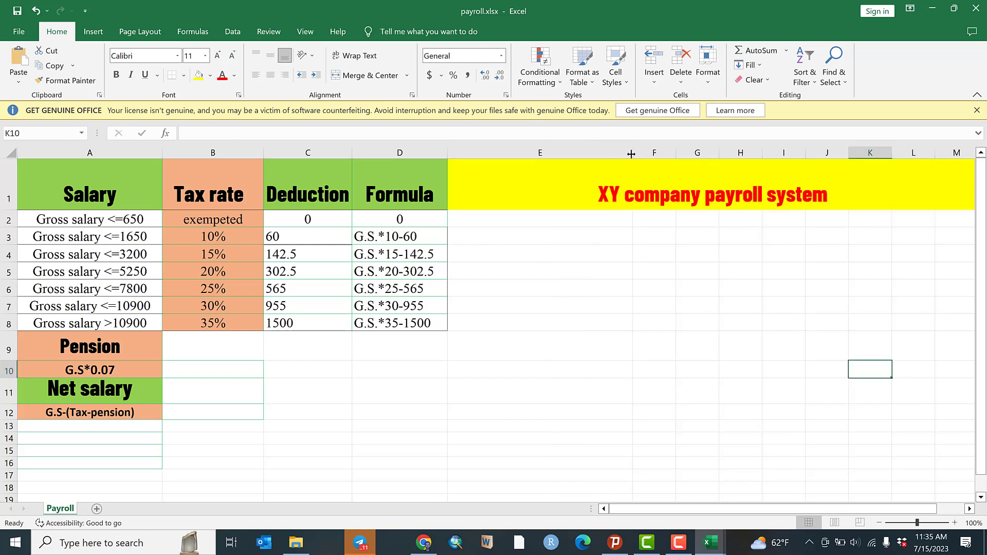
# Narrow column E and enter the headings "no" in E2 and "Name" in F2.
pyautogui.moveTo(631, 154); pyautogui.dragTo(501, 146)
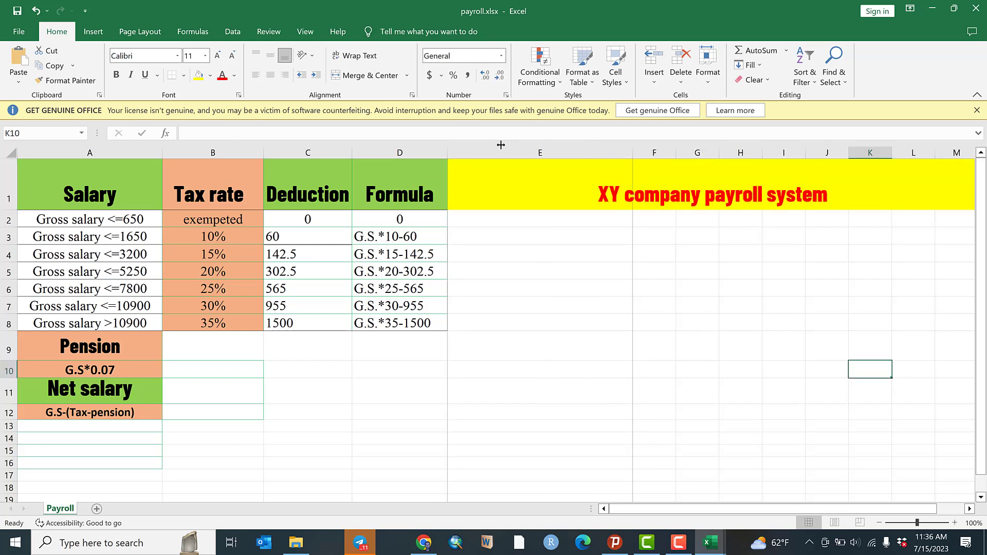
pyautogui.click(482, 221)
pyautogui.write('no')
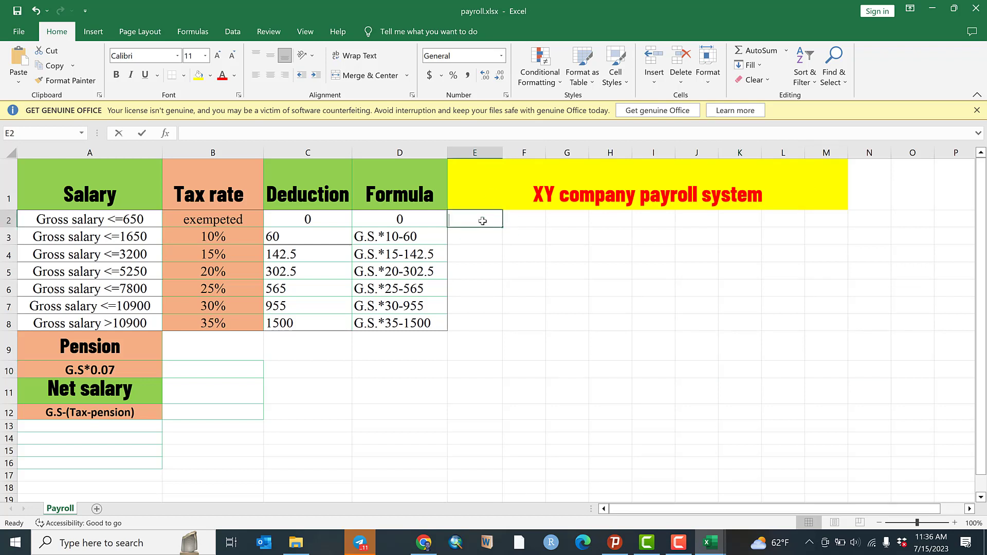
pyautogui.click(518, 223)
pyautogui.write('E')
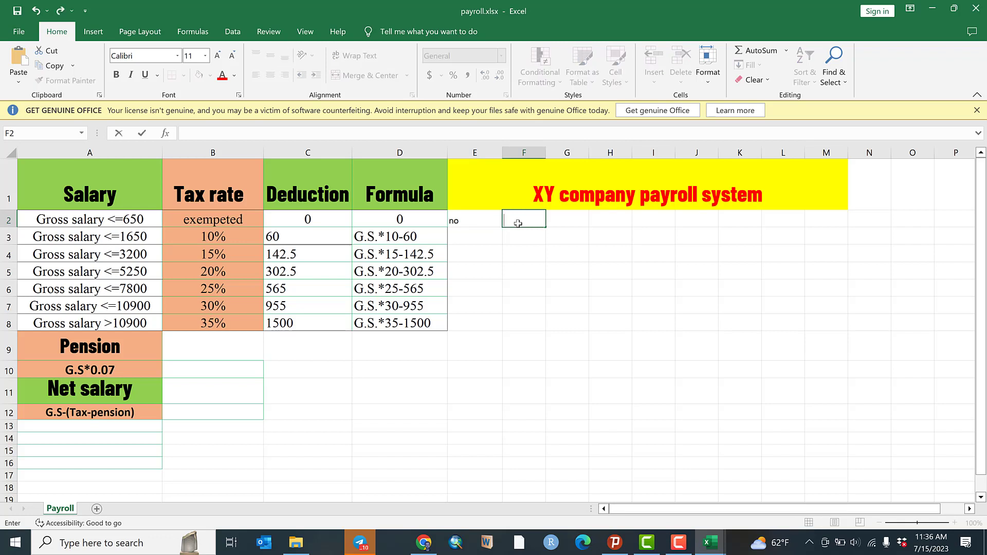
pyautogui.write('Name')
# Enter the headings "G.salary" in G2 and "tax" in H2.
pyautogui.click(567, 223)
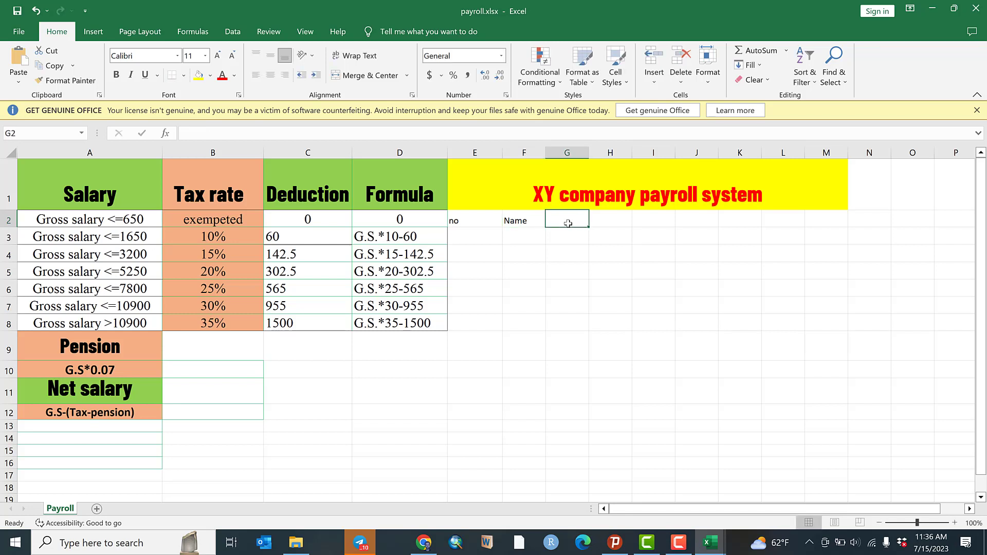
pyautogui.write('G')
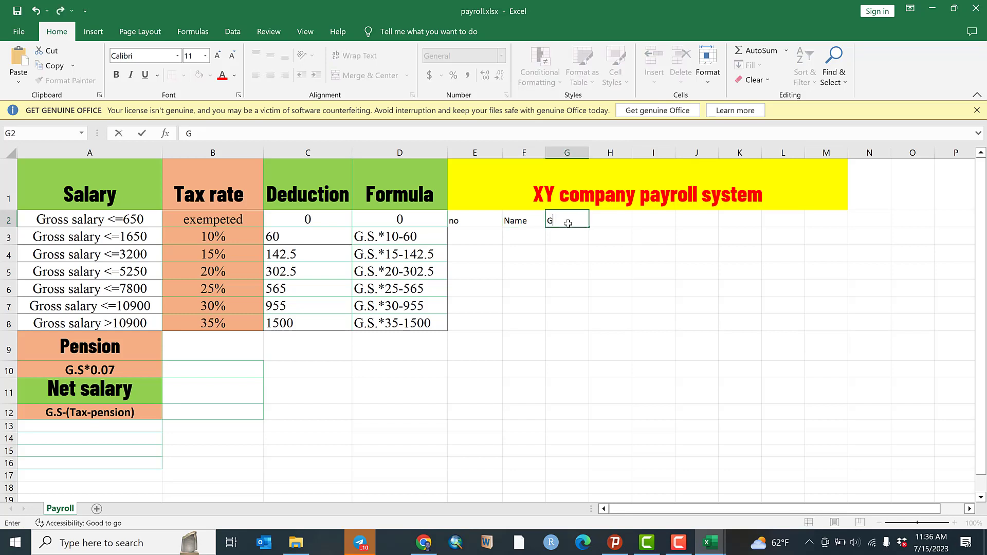
pyautogui.write('.salary')
pyautogui.click(611, 221)
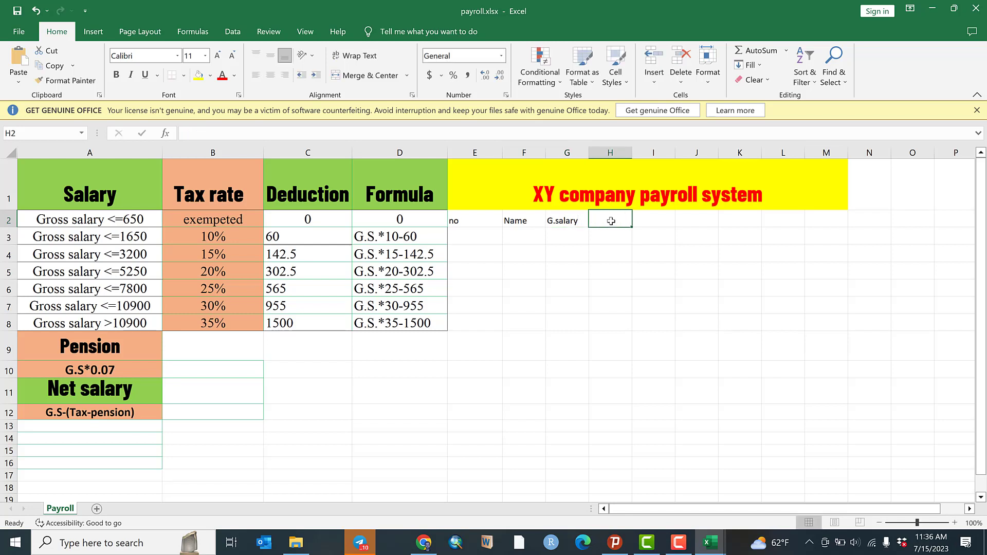
pyautogui.write('tax')
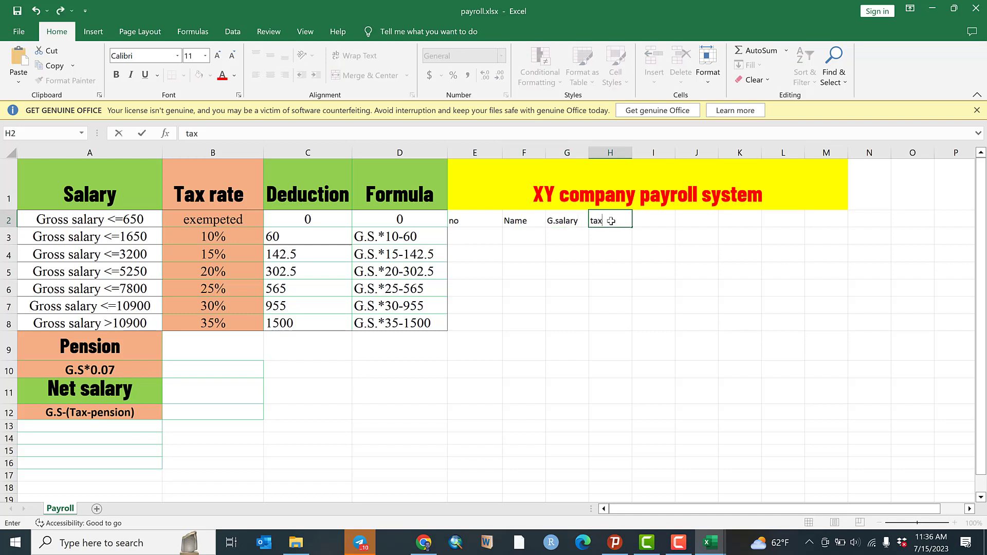
# Enter the headings "pension" in I2 and "net salary" in J2.
pyautogui.click(656, 218)
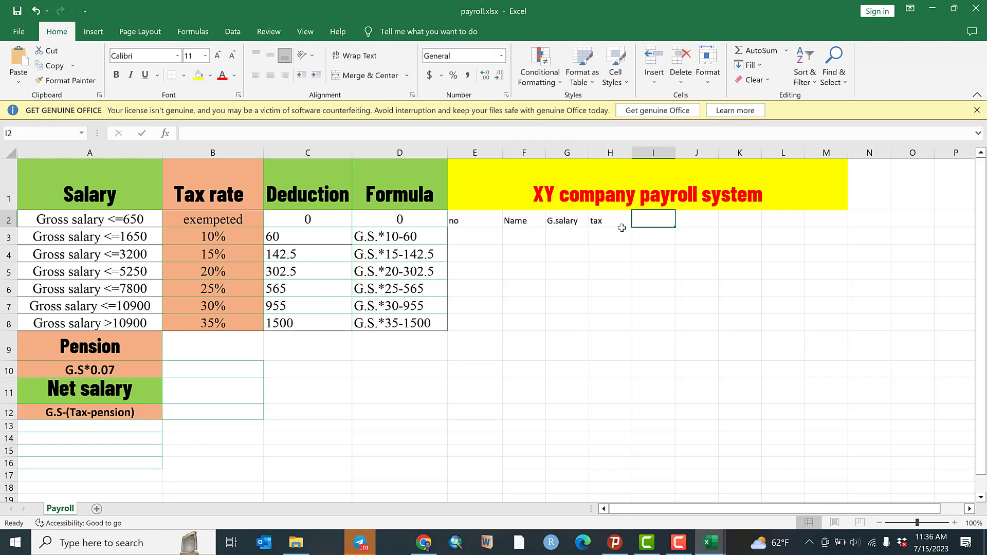
pyautogui.write('p')
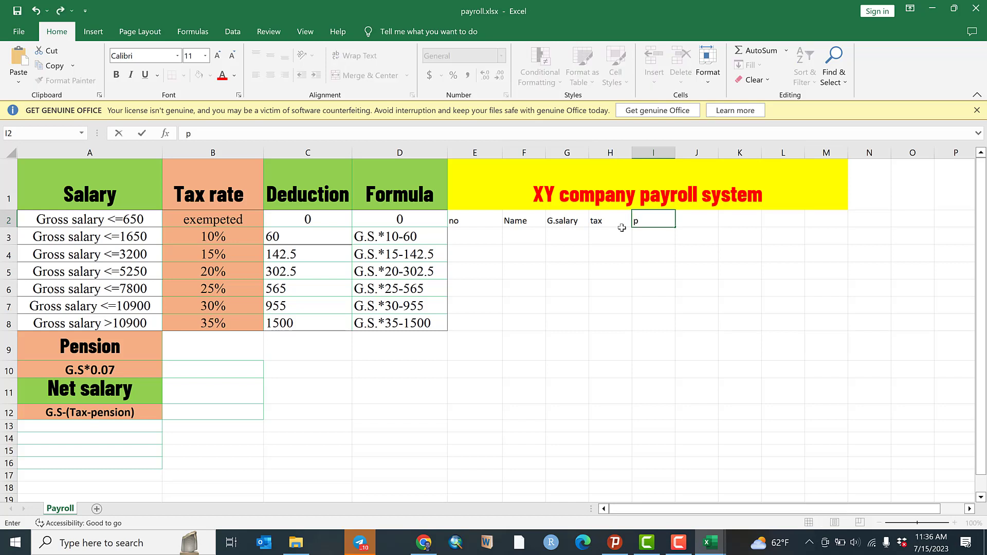
pyautogui.write('ension')
pyautogui.click(694, 216)
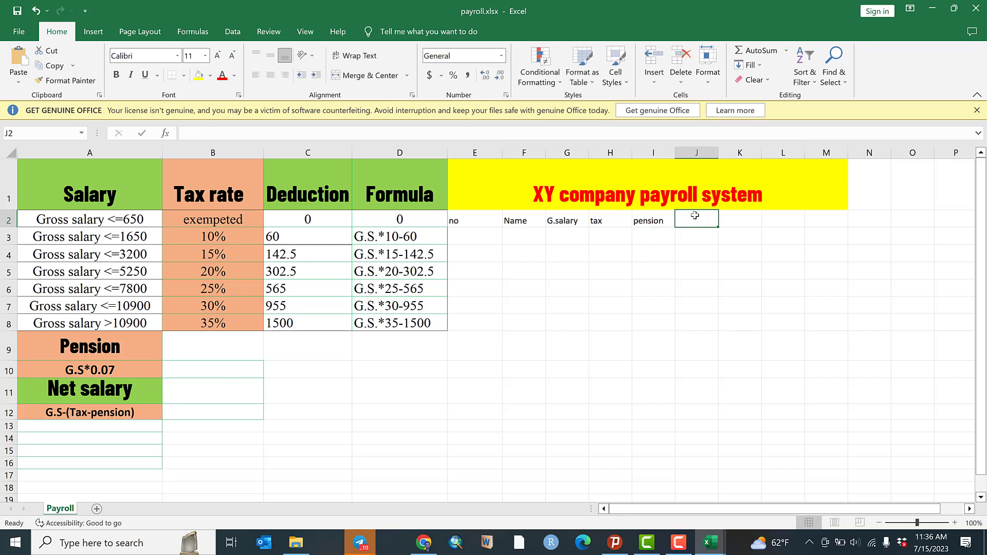
pyautogui.write('net')
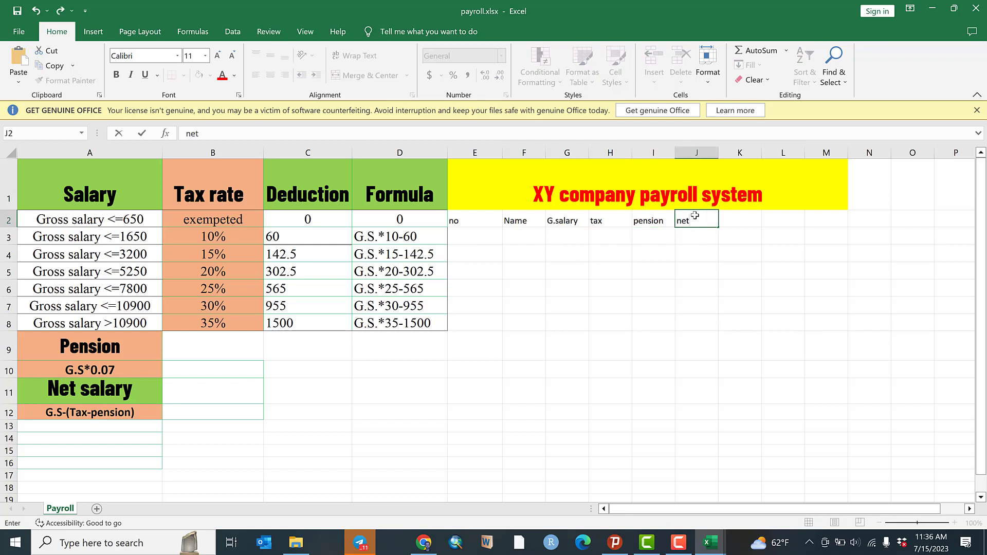
pyautogui.write(' salary')
pyautogui.click(697, 305)
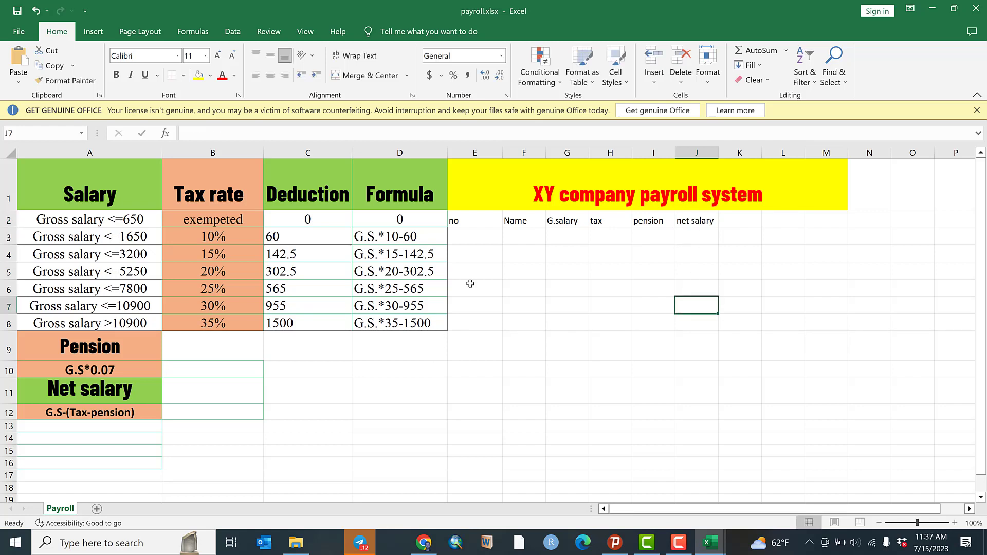
# Number the employee rows 1 to 6 in E3:E8 by entering 1 and 2 and filling the series down.
pyautogui.click(491, 237)
pyautogui.write('1')
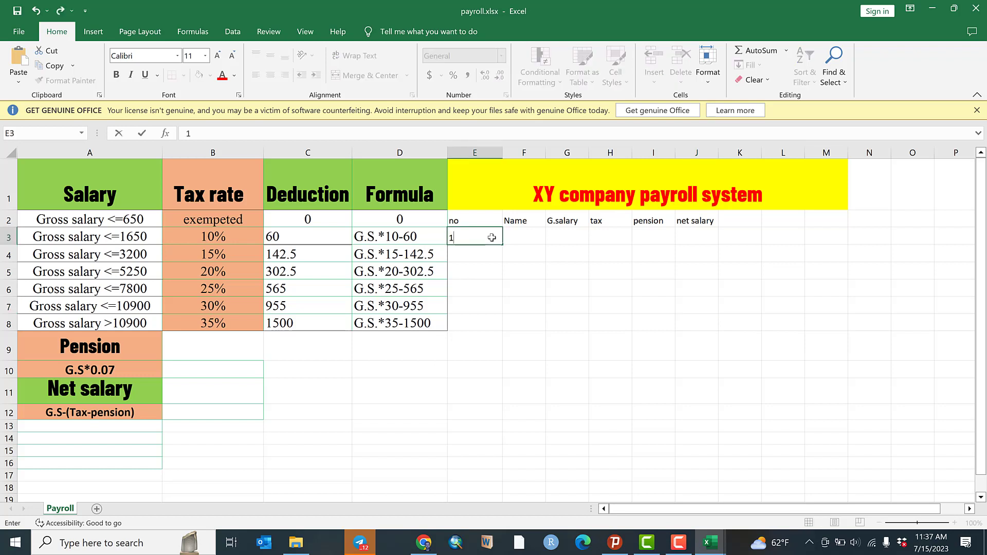
pyautogui.press('Return')
pyautogui.write('2')
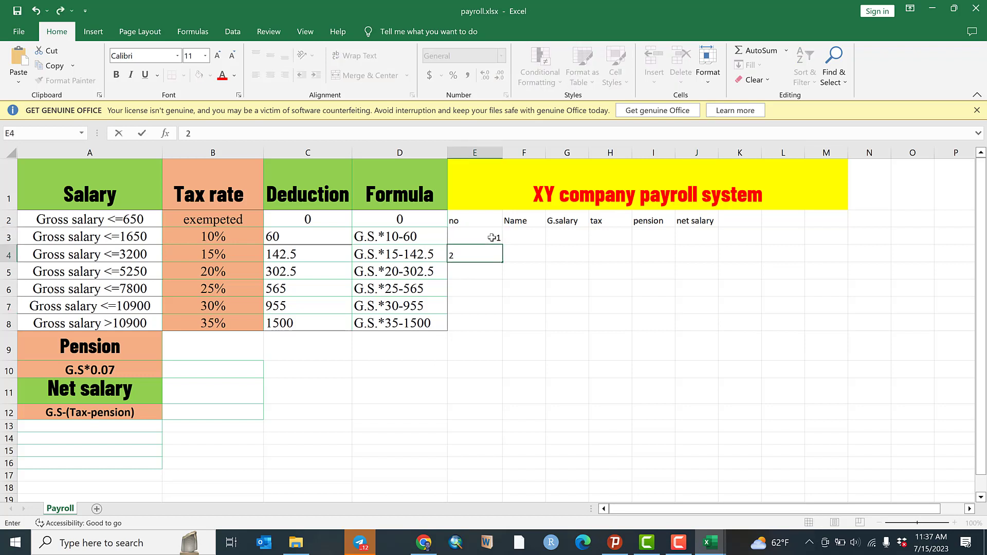
pyautogui.click(491, 237)
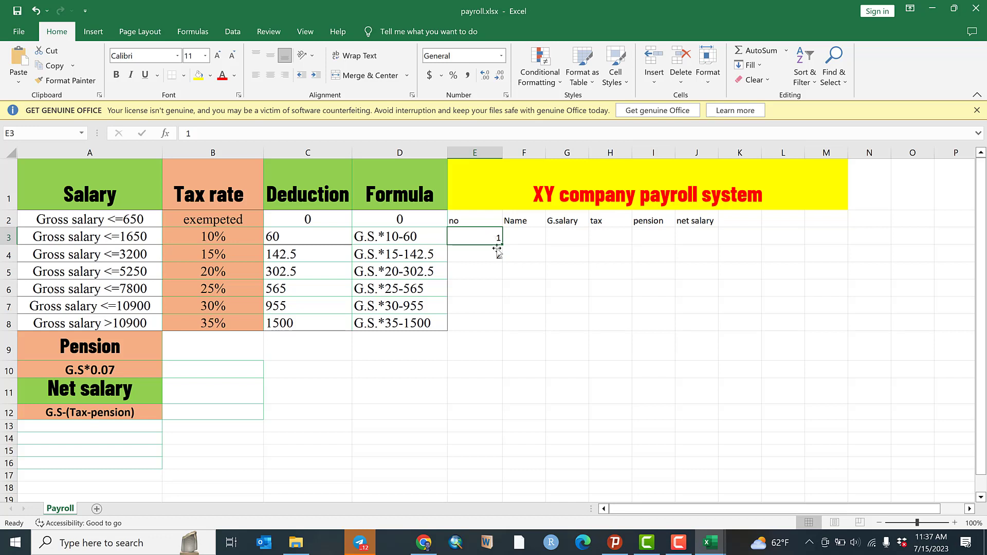
pyautogui.moveTo(492, 238); pyautogui.dragTo(500, 262)
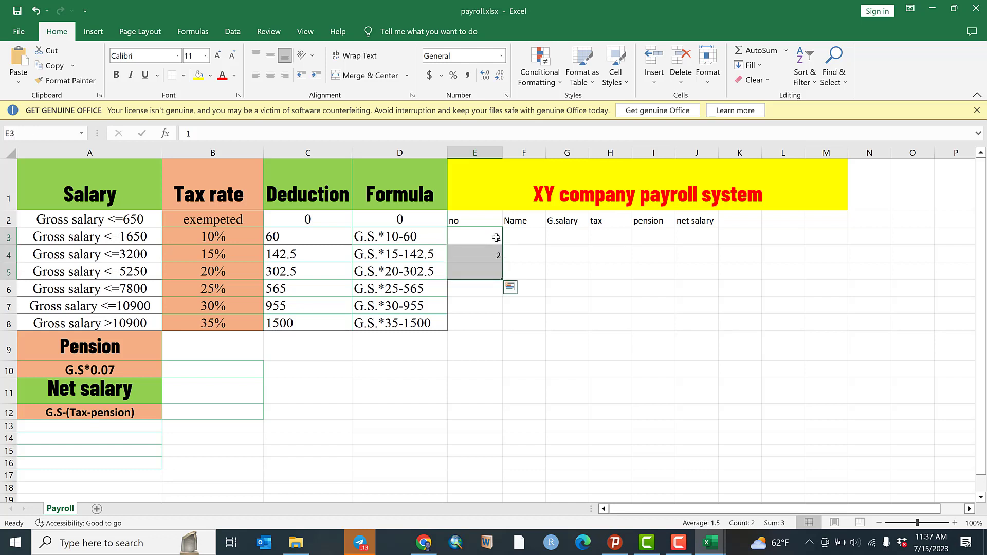
pyautogui.click(496, 239)
pyautogui.moveTo(498, 246); pyautogui.dragTo(496, 328)
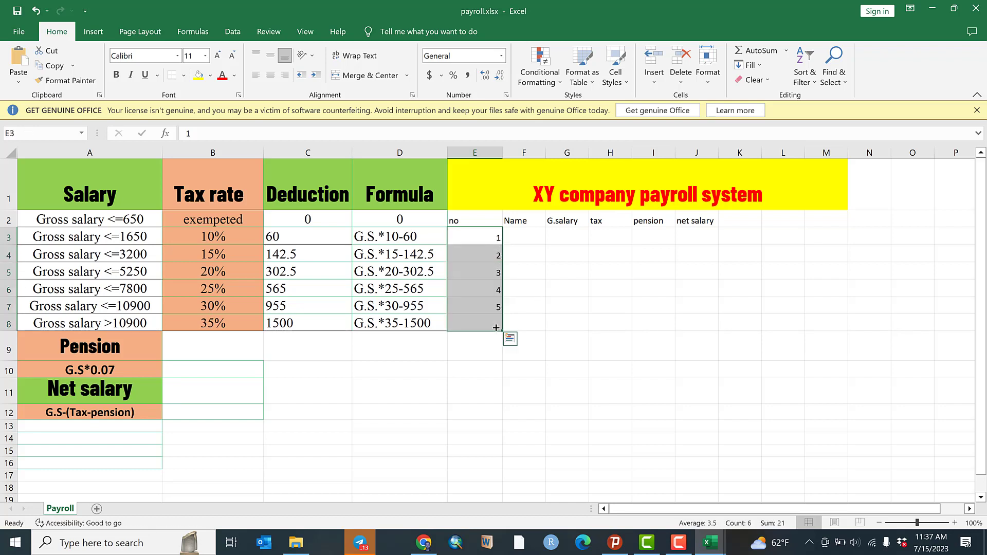
# Enter the first names of the first three employees in F3:F5 of the Name column.
pyautogui.click(513, 239)
pyautogui.write('A')
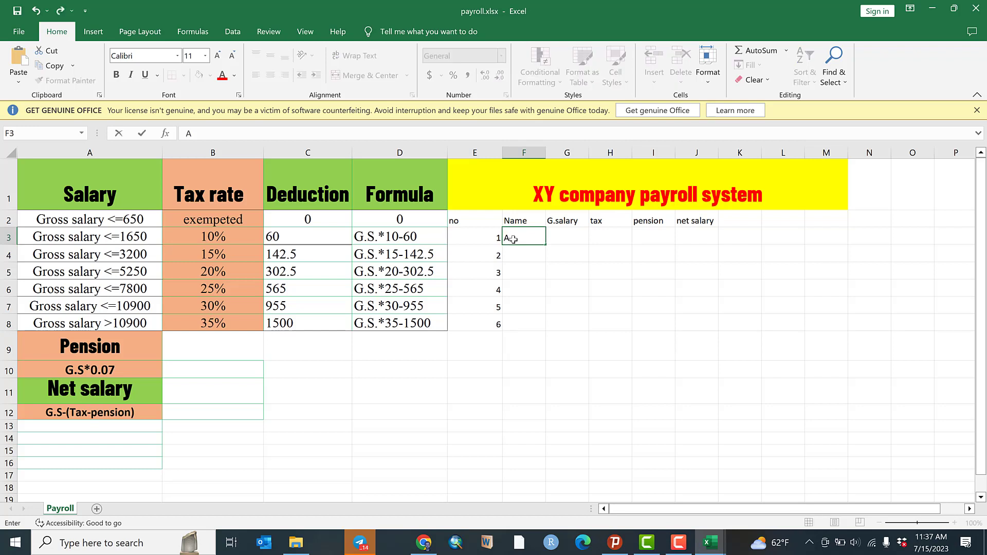
pyautogui.write('yele')
pyautogui.click(520, 255)
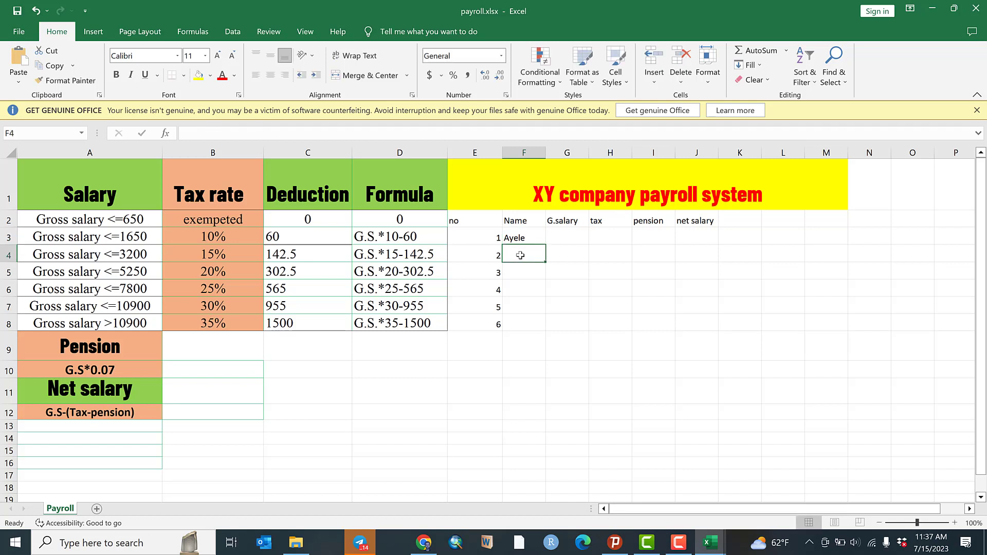
pyautogui.write('K')
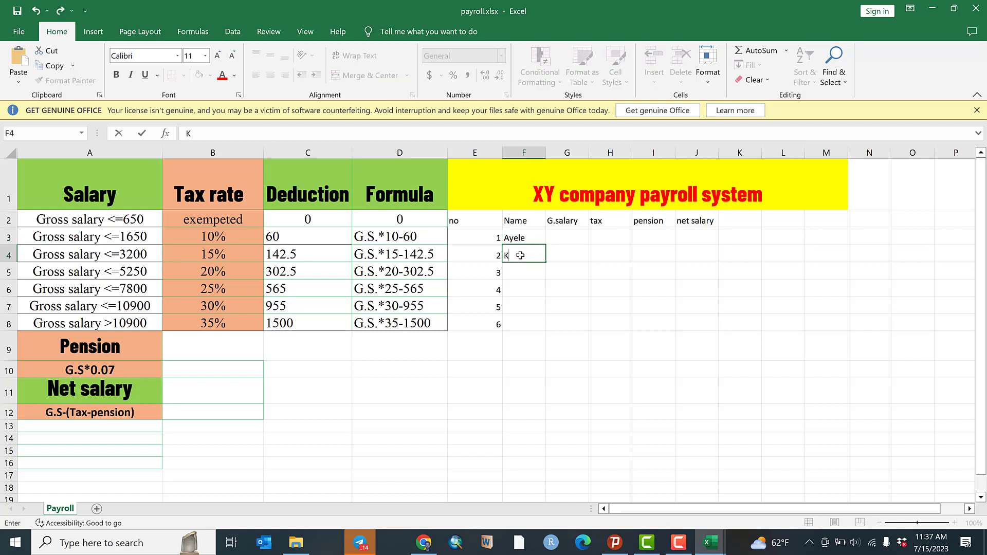
pyautogui.write('edir')
pyautogui.click(518, 272)
pyautogui.write('Ab')
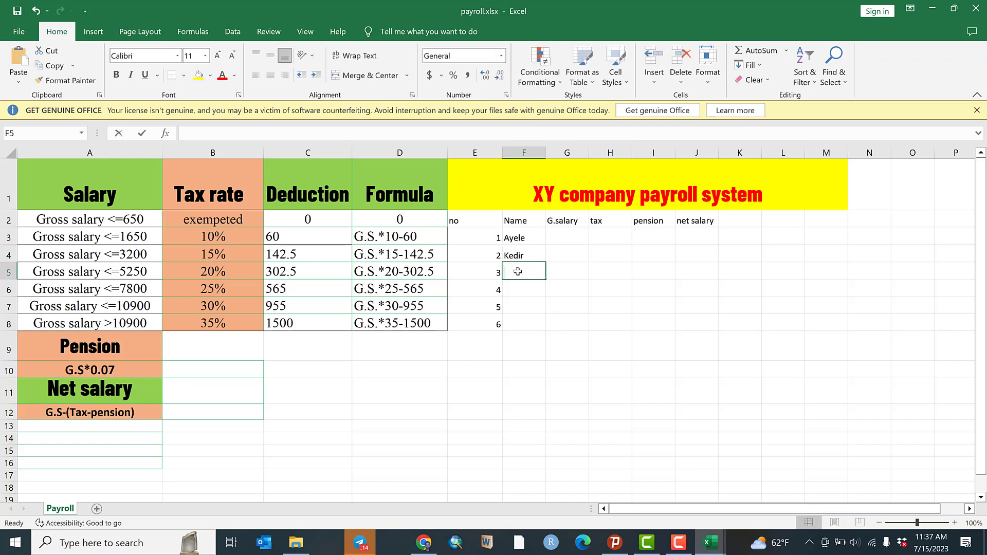
pyautogui.write('e')
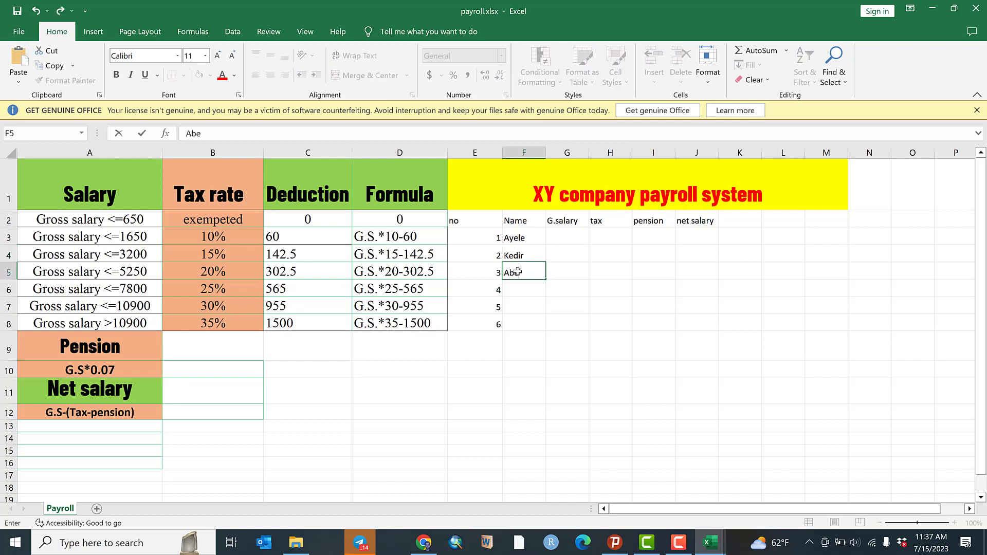
pyautogui.write('be')
# Enter the first names of the remaining three employees in F6:F8 of the Name column.
pyautogui.click(520, 290)
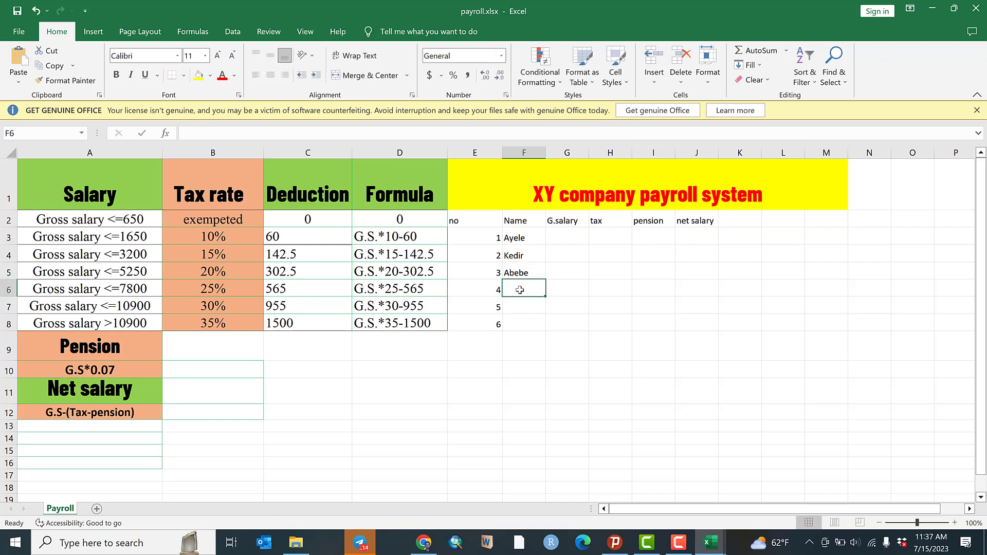
pyautogui.write('Jemal')
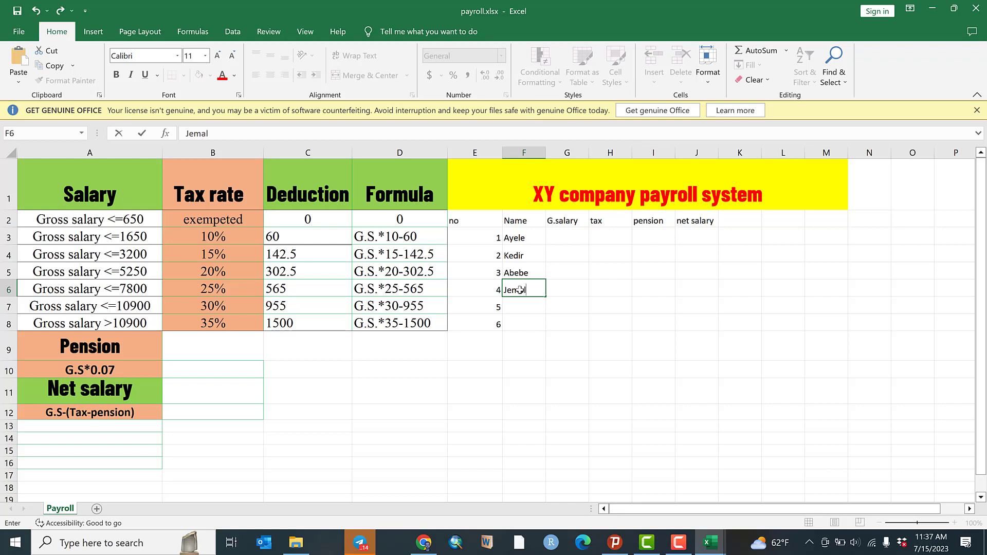
pyautogui.click(517, 308)
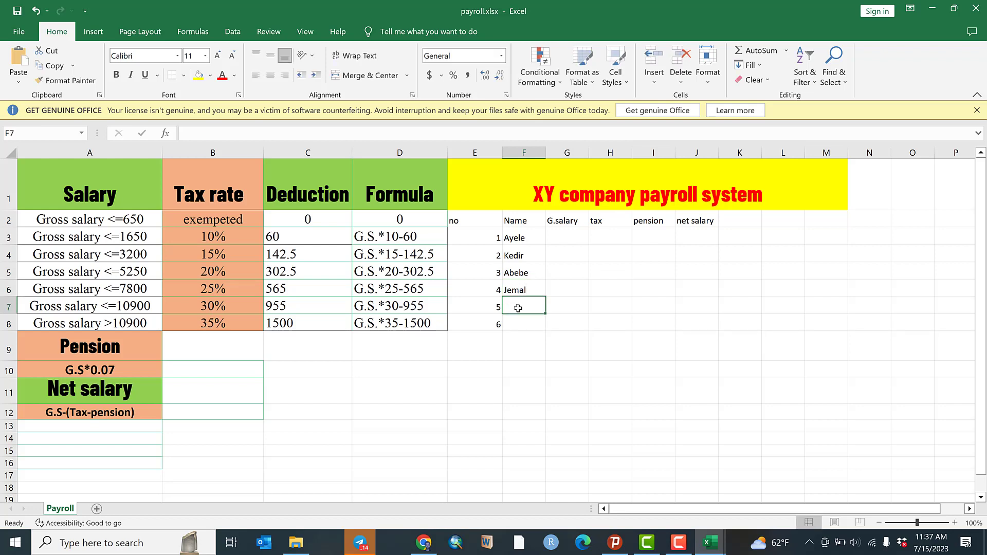
pyautogui.write('Zin')
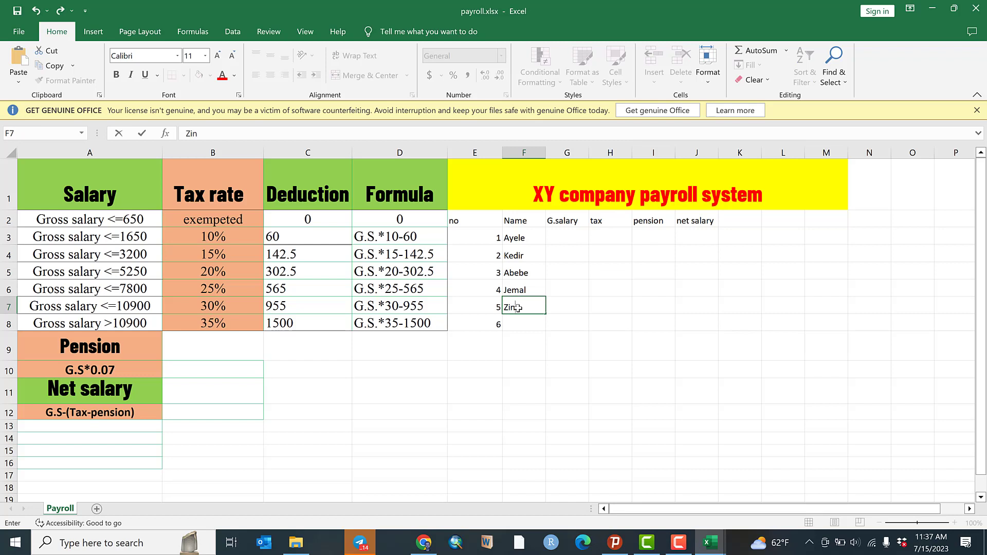
pyautogui.write('ash')
pyautogui.click(516, 321)
pyautogui.write('S')
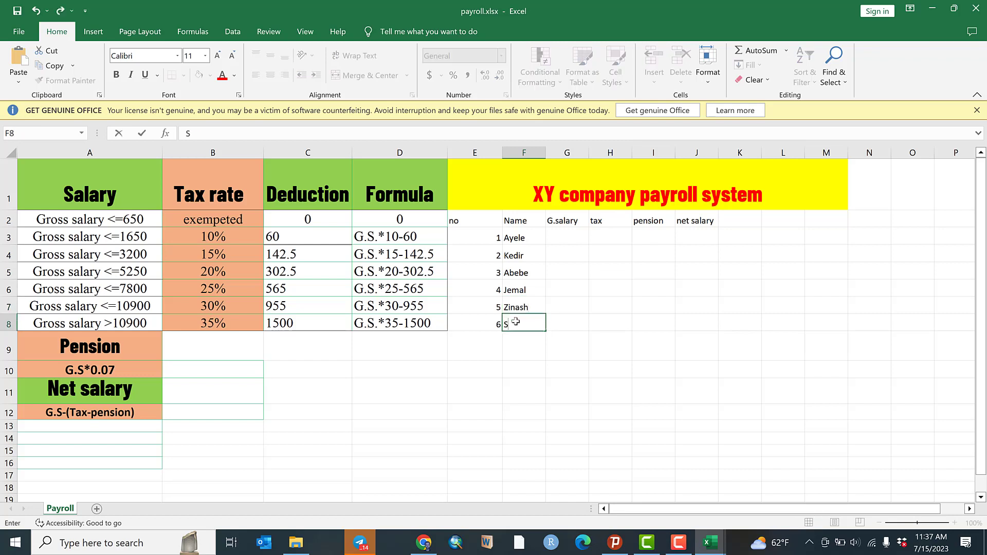
pyautogui.write('elam')
# Enter the gross salaries 620, 1900 and 3700 in G3:G5 for the first three employees.
pyautogui.click(561, 226)
pyautogui.click(564, 238)
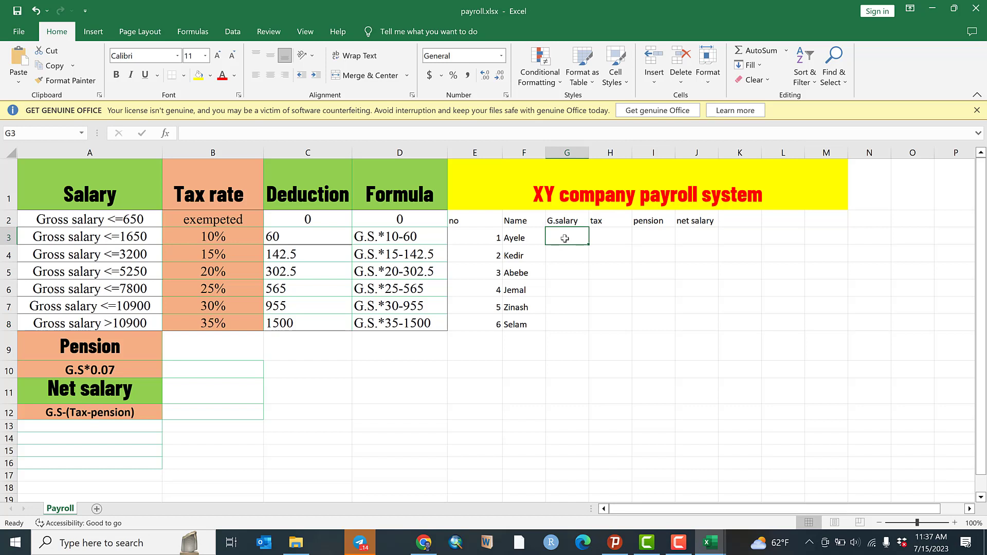
pyautogui.write('620')
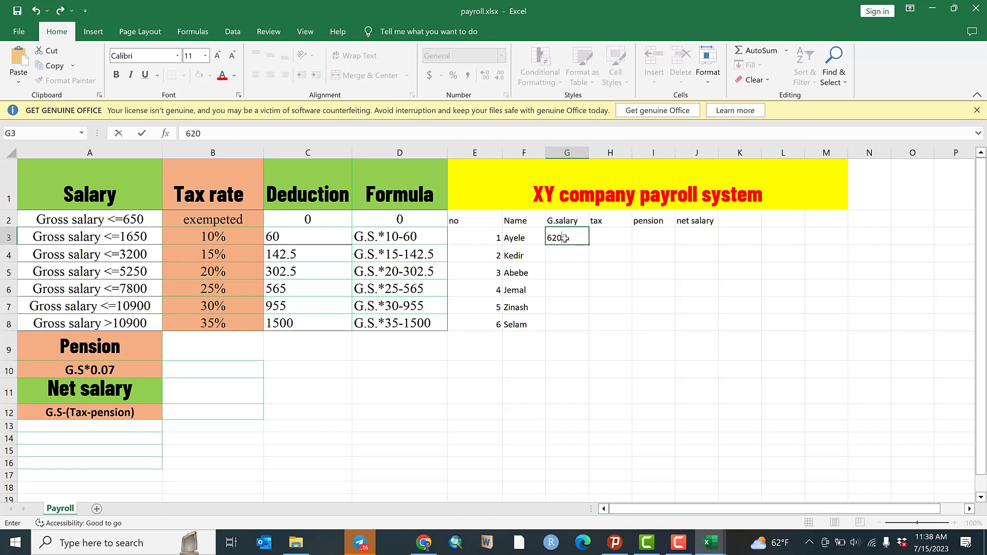
pyautogui.press('Return')
pyautogui.write('1900')
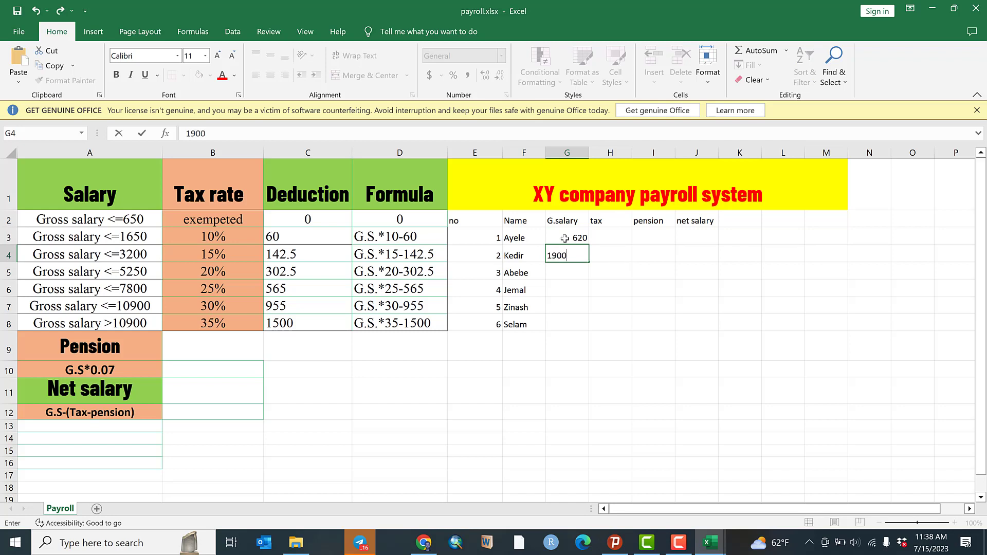
pyautogui.press('Return')
pyautogui.write('3700')
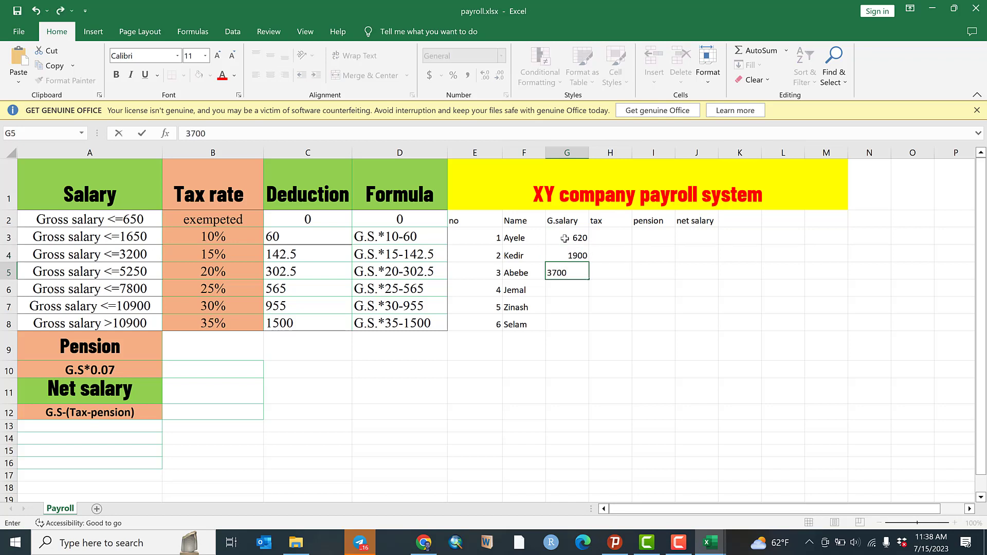
pyautogui.press('Return')
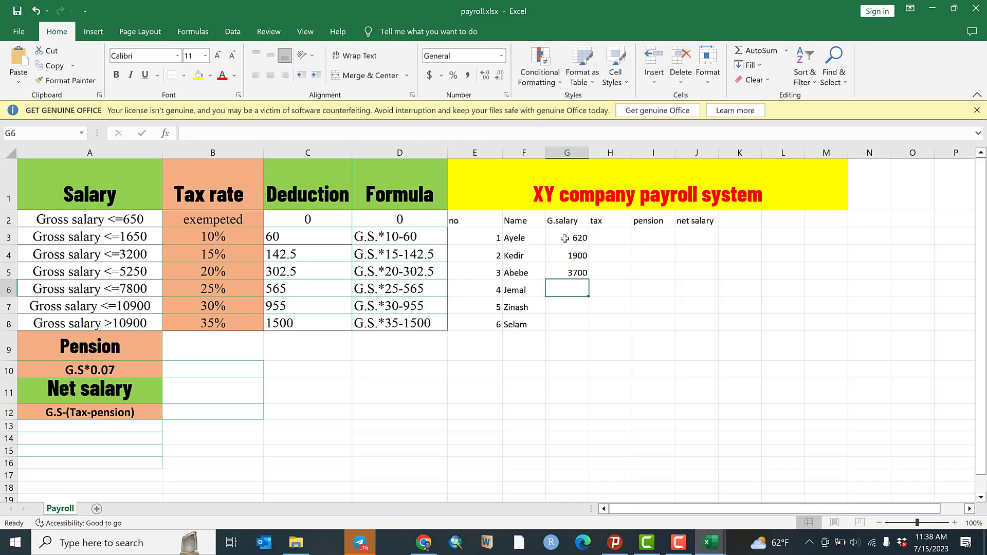
# Enter the gross salaries 5500, 10000 and 15000 in G6:G8 for the remaining three employees.
pyautogui.write('5500')
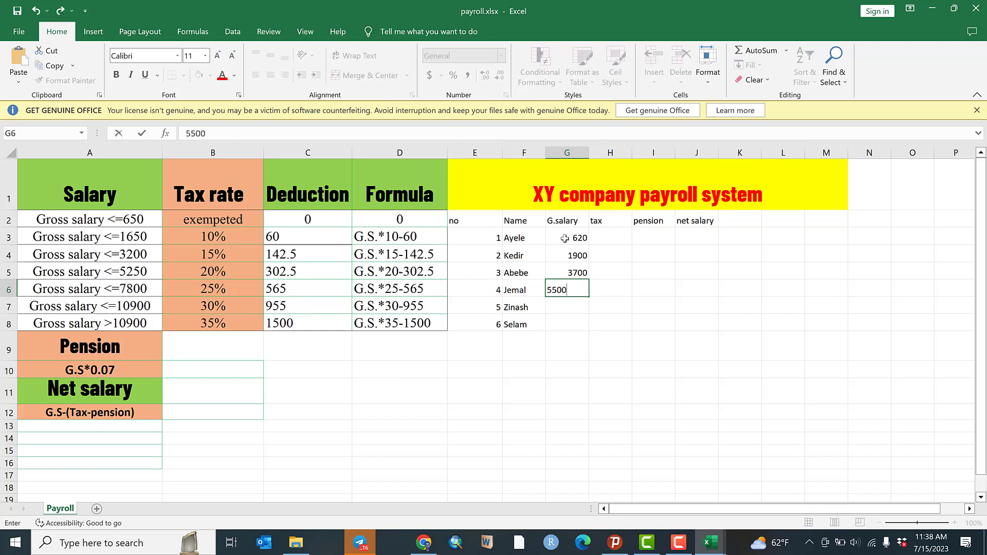
pyautogui.press('Return')
pyautogui.write('100')
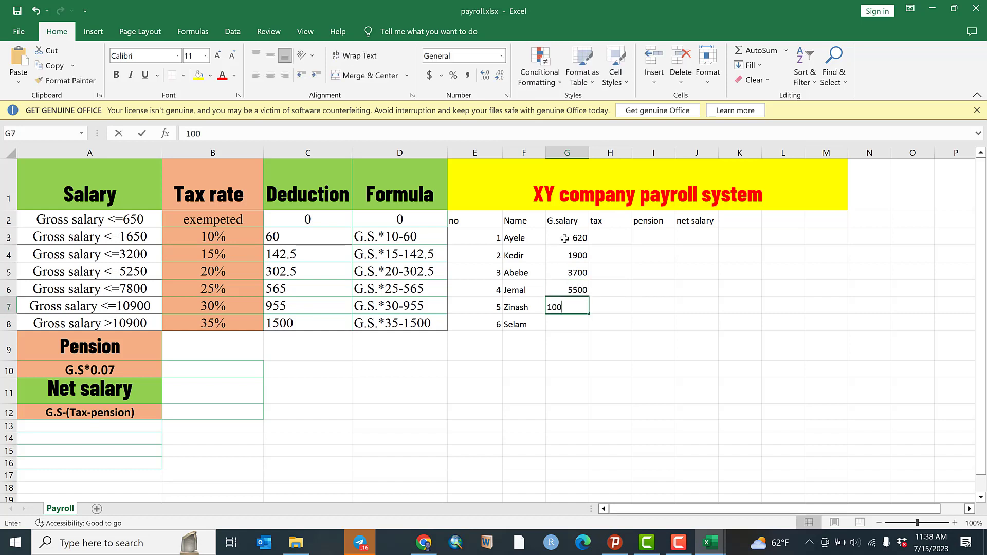
pyautogui.write('00')
pyautogui.press('Return')
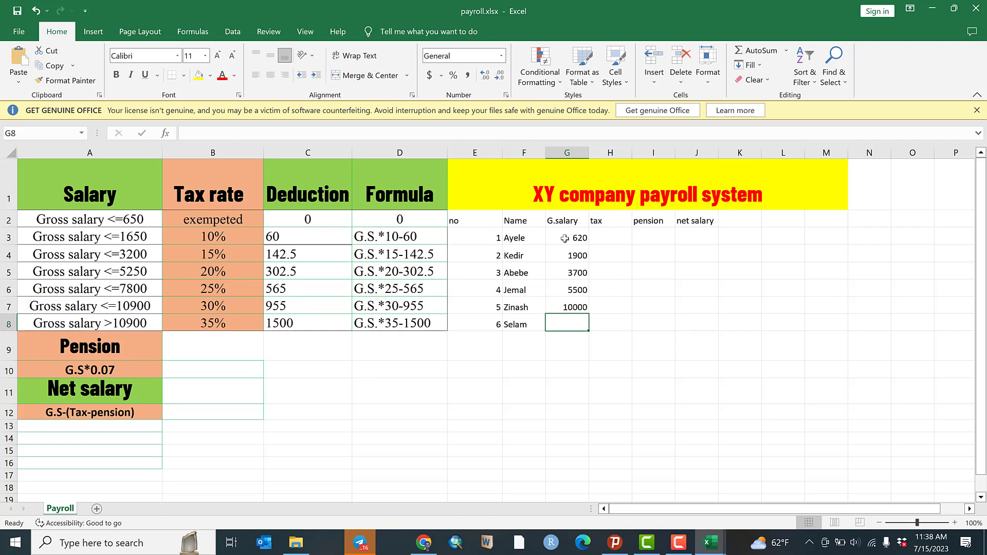
pyautogui.write('1500')
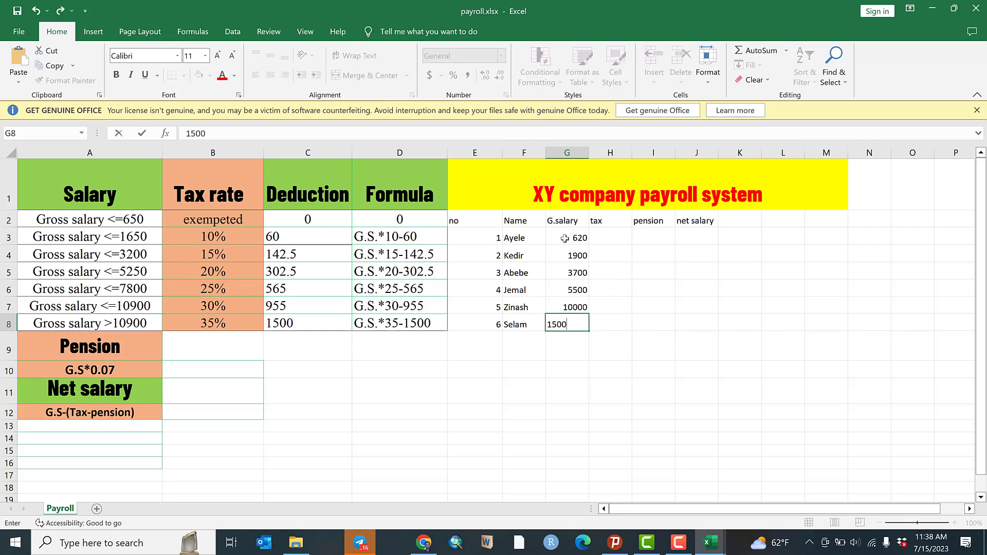
pyautogui.write('0')
pyautogui.click(652, 383)
# Change the tax heading in H2 to "Income tax".
pyautogui.click(603, 217)
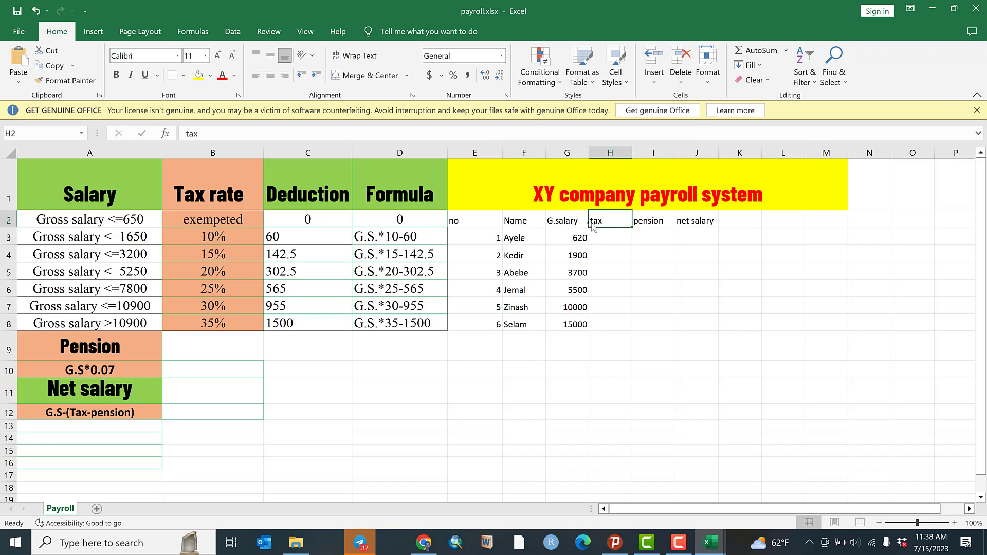
pyautogui.doubleClick(592, 221)
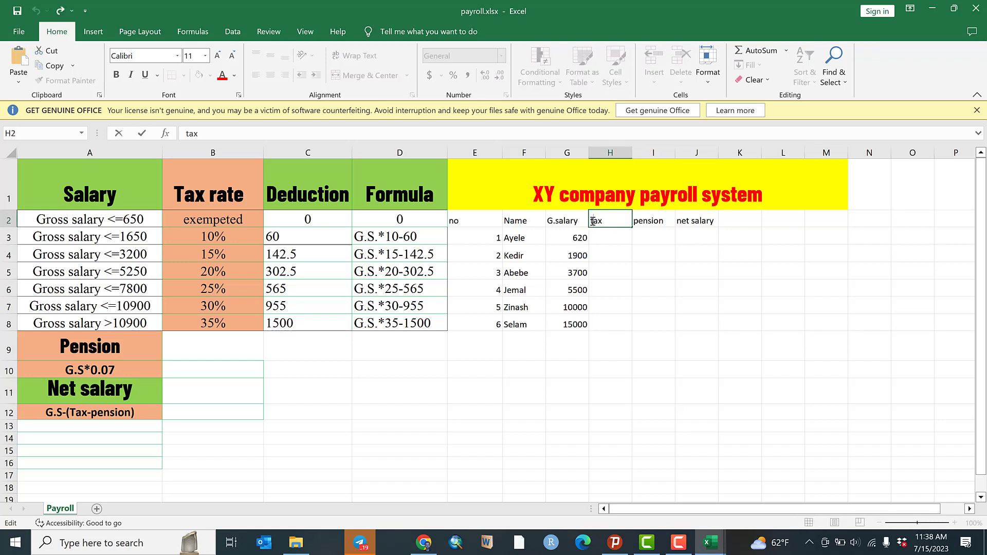
pyautogui.write('Income ta')
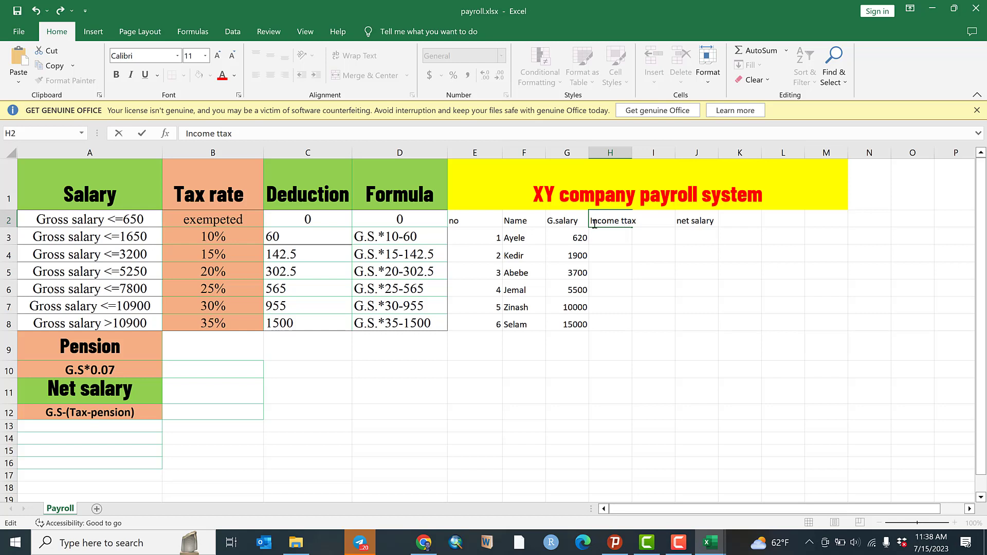
pyautogui.click(642, 270)
# Fill the payroll heading cells E2:J2 with a darker blue theme color.
pyautogui.moveTo(474, 227); pyautogui.dragTo(696, 225)
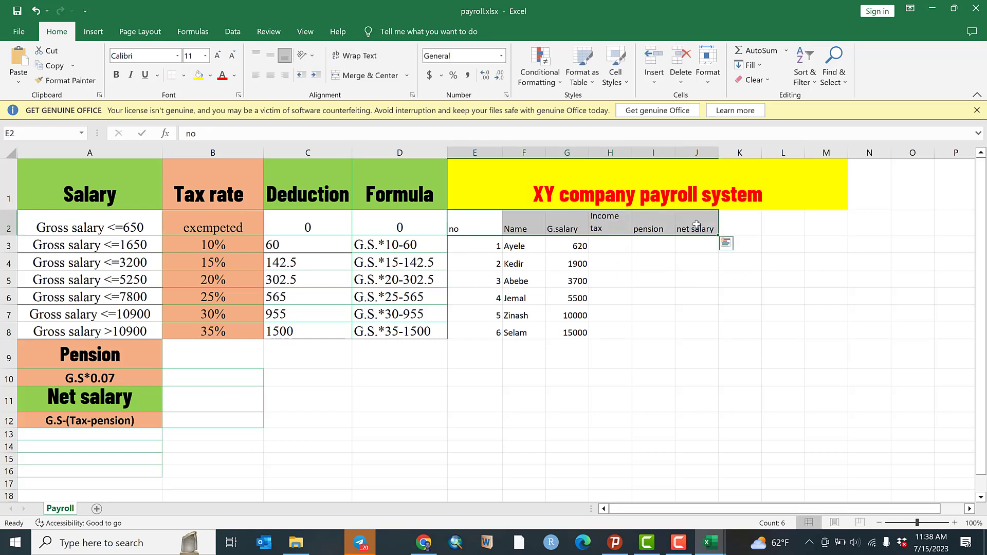
pyautogui.click(211, 76)
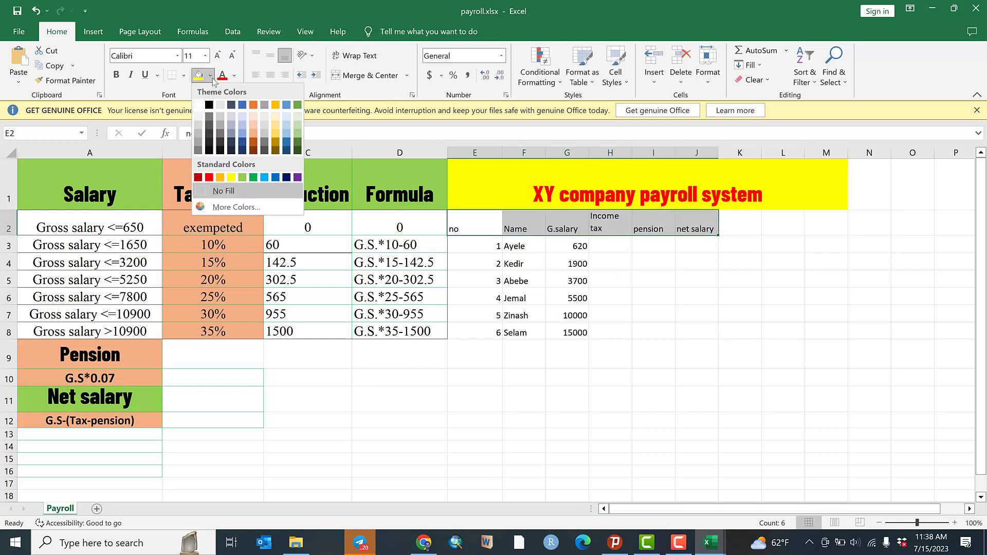
pyautogui.click(287, 143)
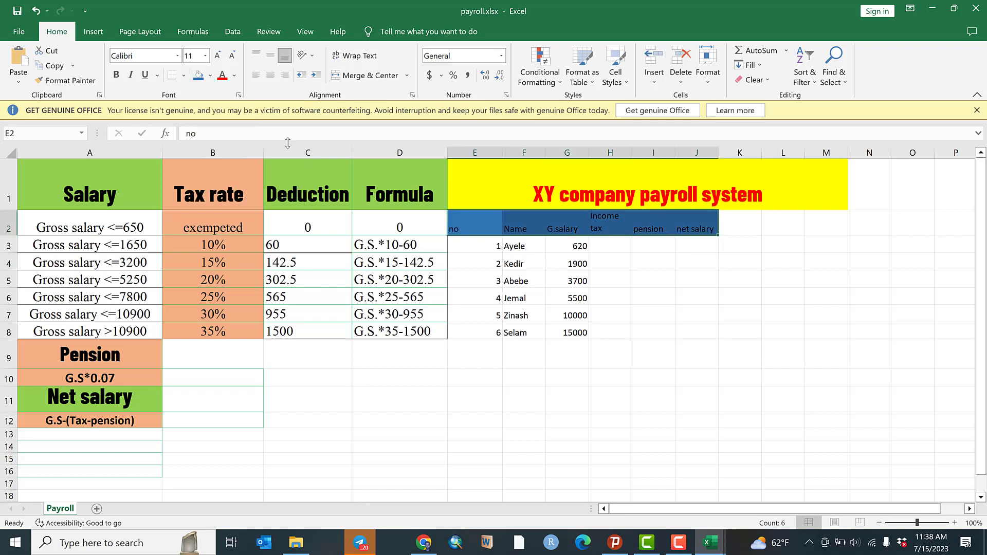
pyautogui.click(668, 285)
pyautogui.click(744, 274)
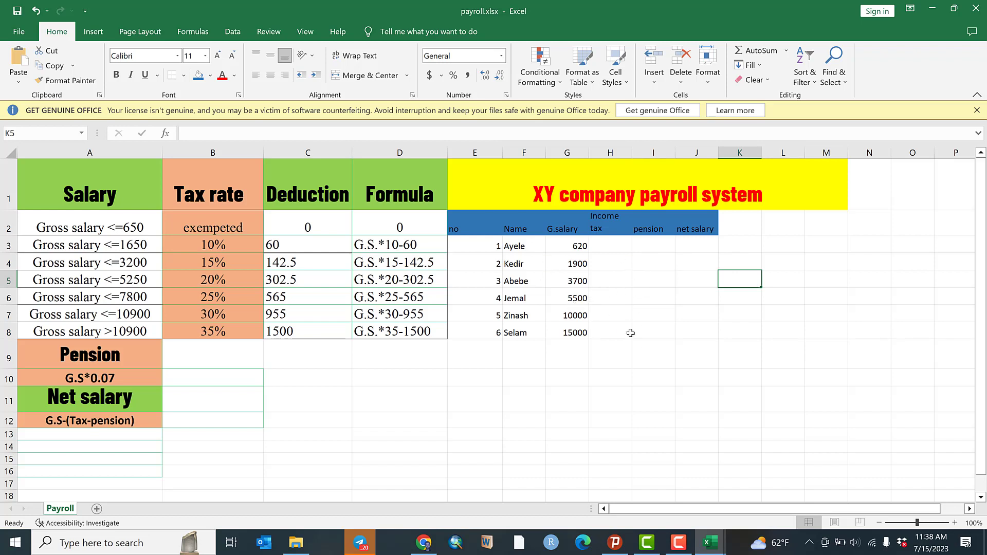
# Insert an IF function in H3 for the first employee's income tax and place its arguments dialog clear of the payroll data.
pyautogui.click(613, 245)
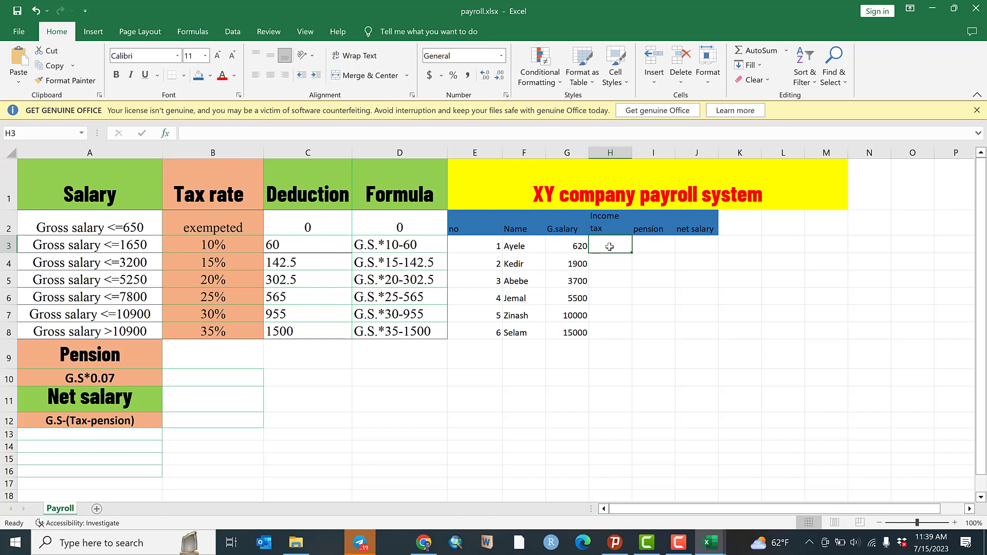
pyautogui.click(165, 134)
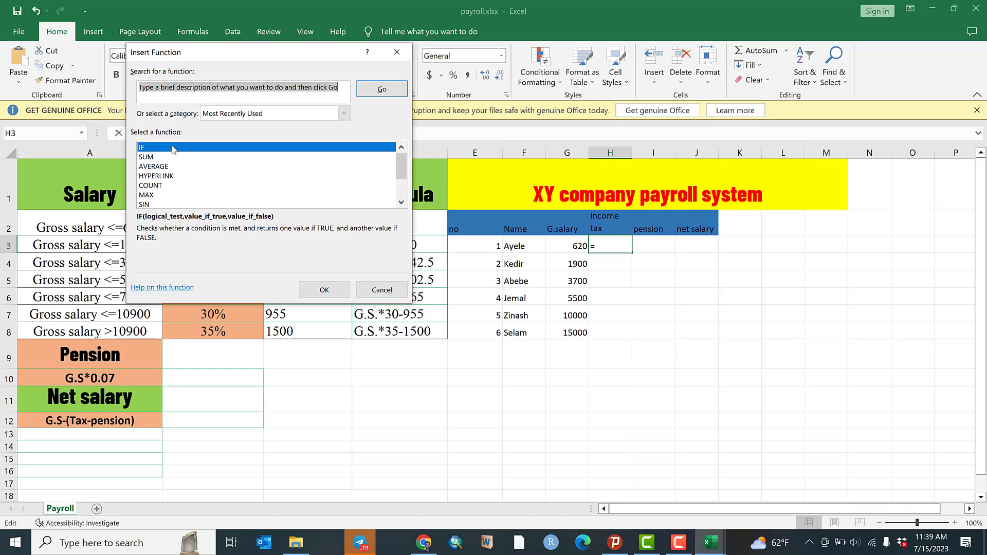
pyautogui.click(322, 291)
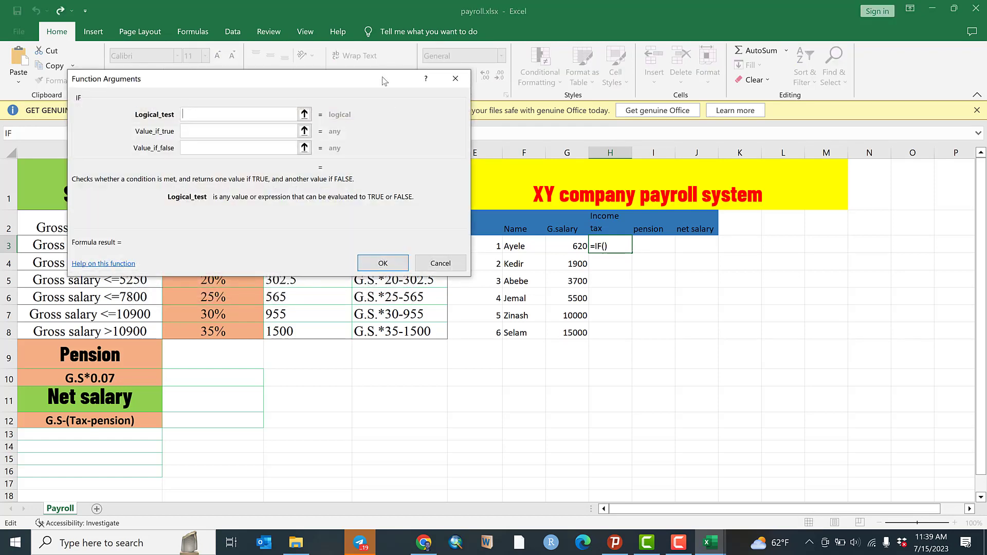
pyautogui.moveTo(388, 79); pyautogui.dragTo(780, 272)
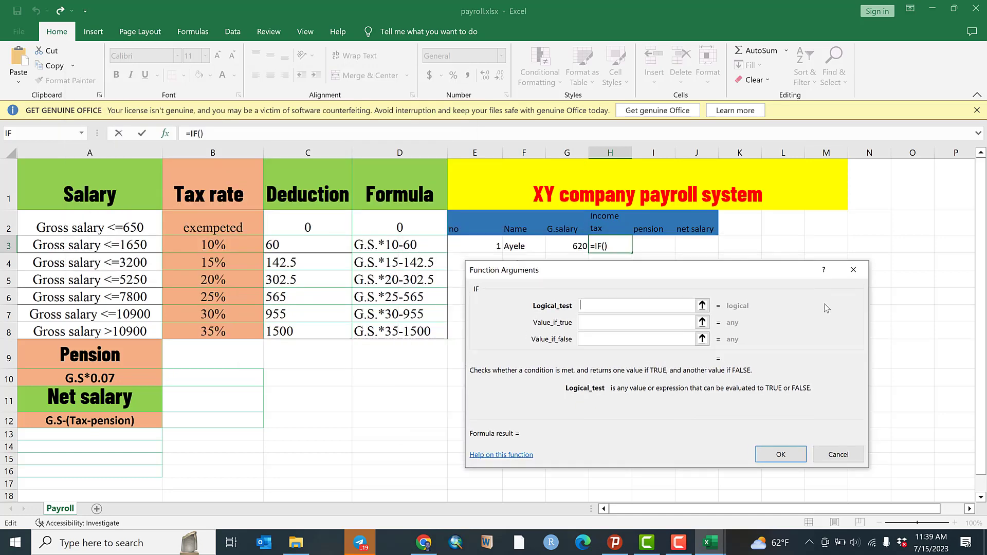
pyautogui.moveTo(826, 307); pyautogui.dragTo(796, 362)
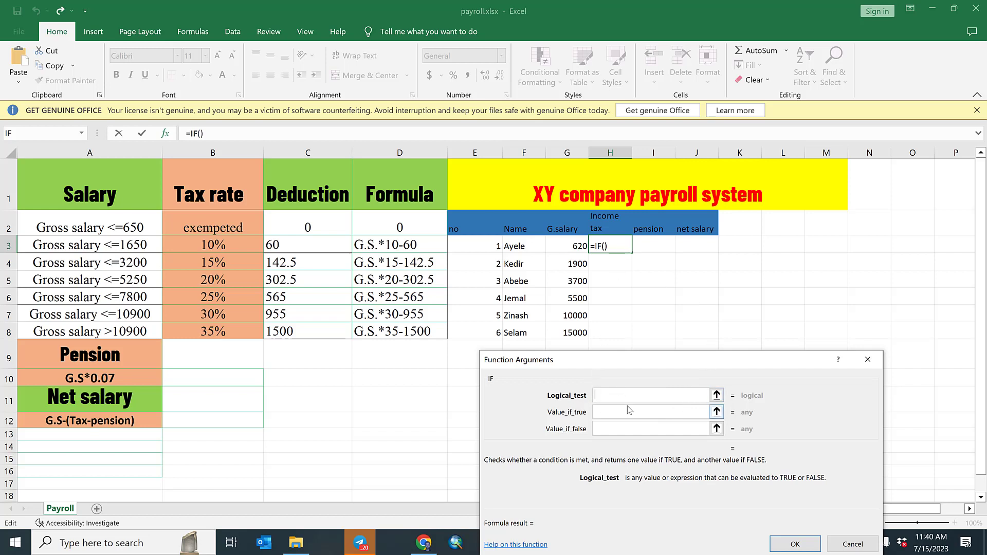
# Set the IF function's logical test to G3<=650 and its value if true to 0.
pyautogui.click(577, 247)
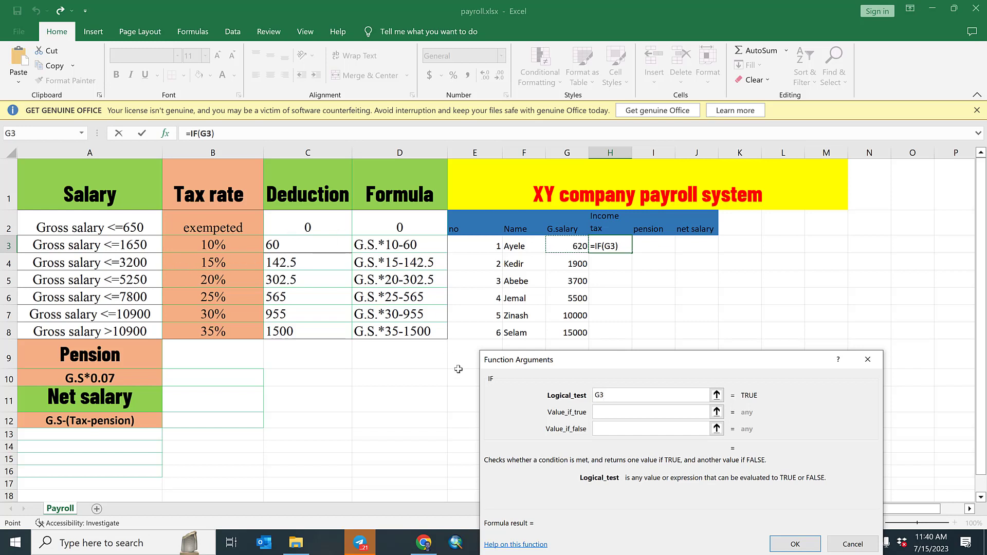
pyautogui.write('<650')
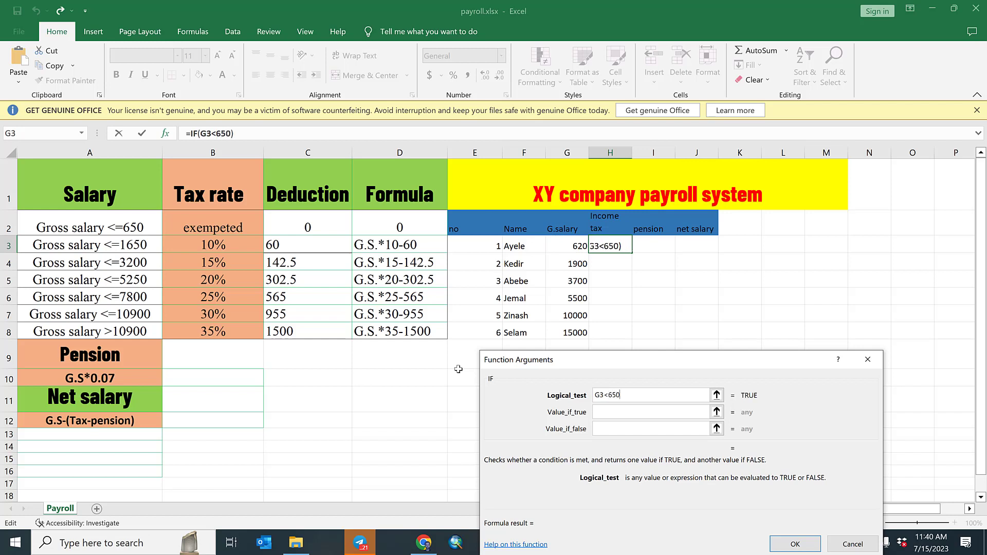
pyautogui.click(600, 412)
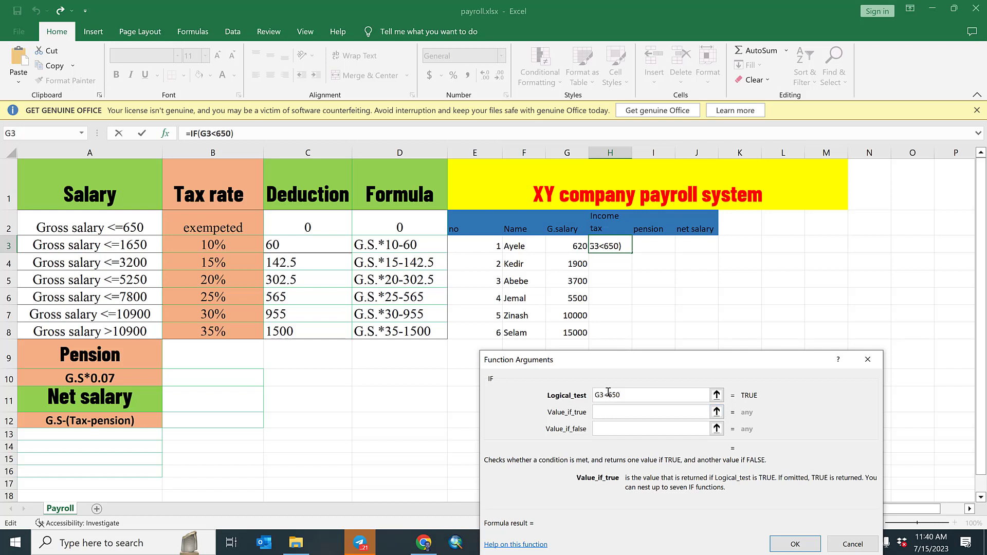
pyautogui.click(608, 395)
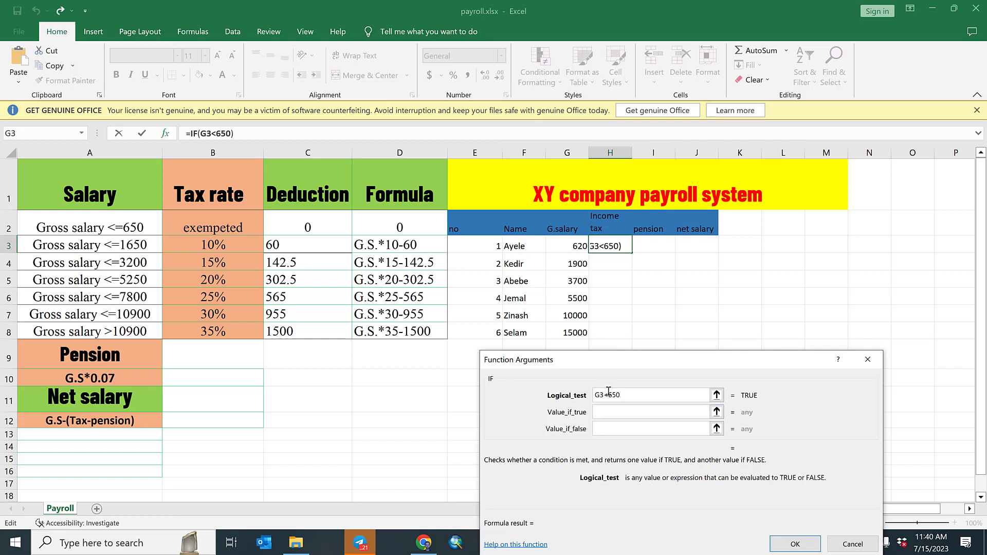
pyautogui.write('+')
pyautogui.press('BackSpace')
pyautogui.write('=')
pyautogui.click(634, 412)
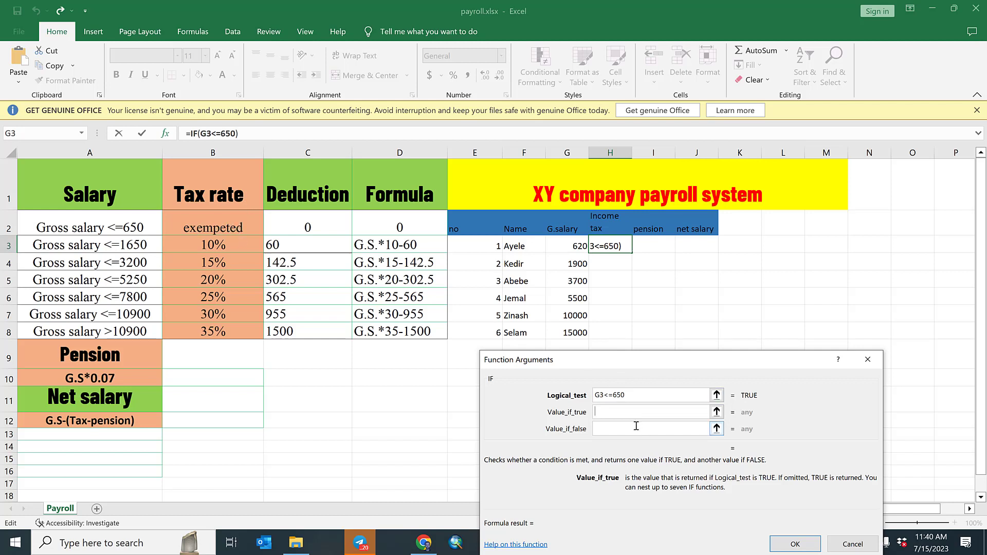
pyautogui.write('0')
# Nest a second IF function as the value if false and set its logical test to G3<=1650.
pyautogui.click(608, 429)
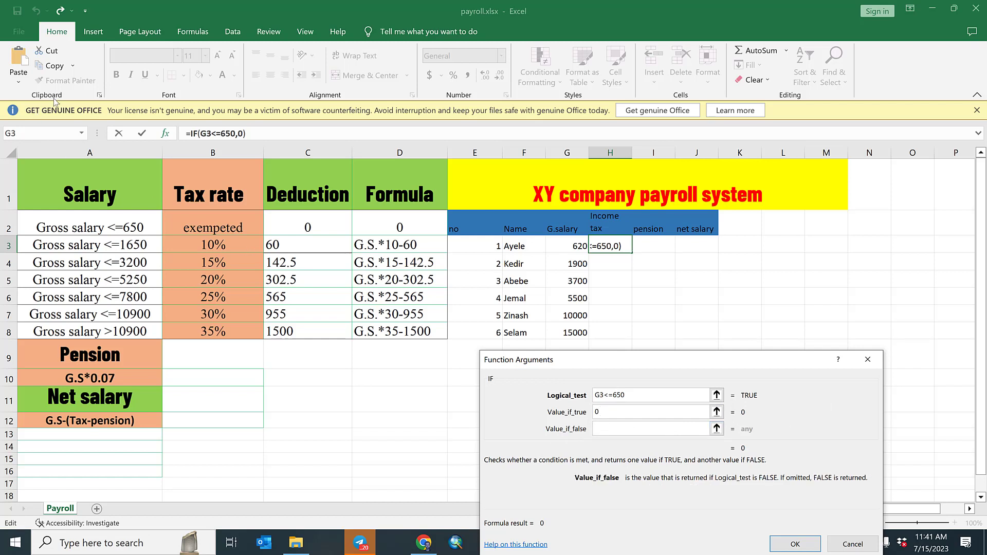
pyautogui.click(10, 135)
pyautogui.click(642, 394)
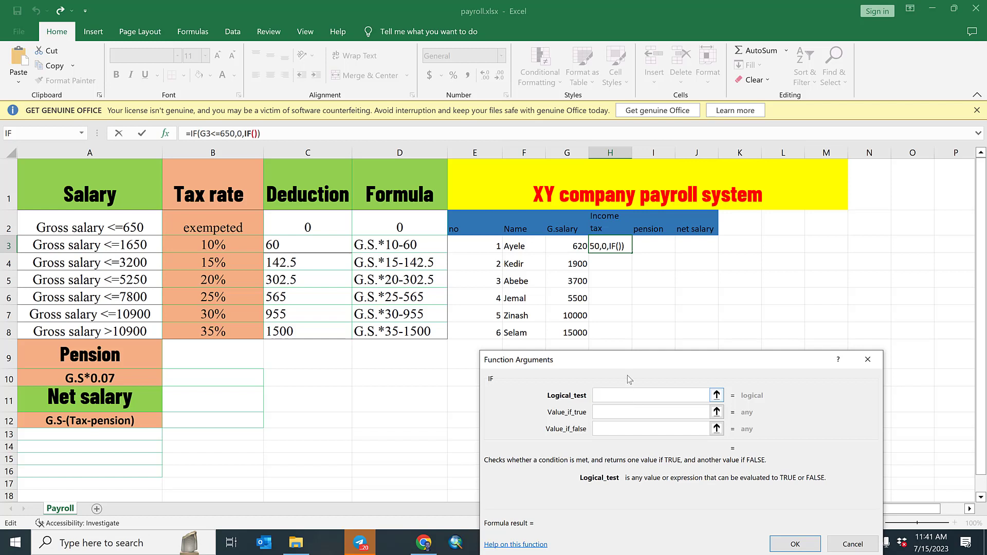
pyautogui.click(571, 244)
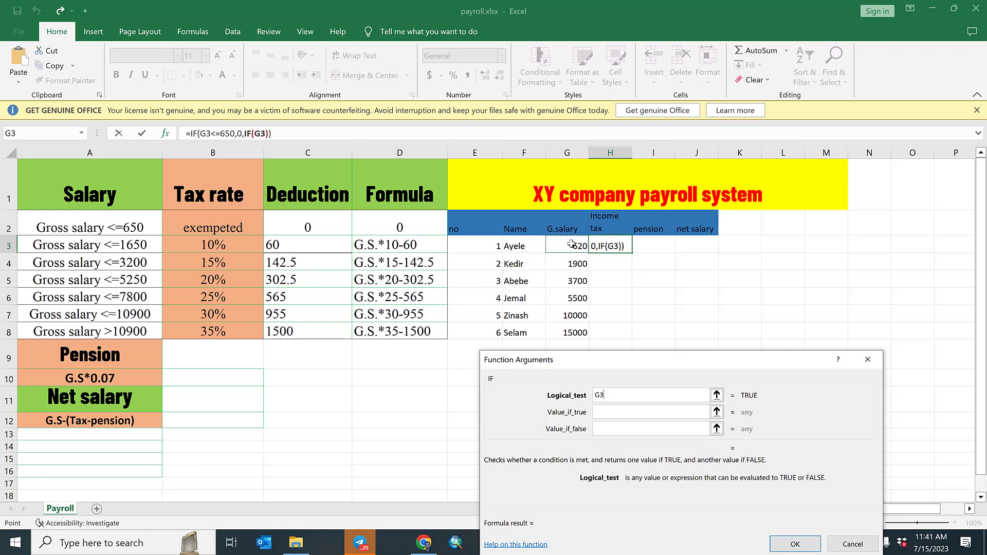
pyautogui.write('<=1650')
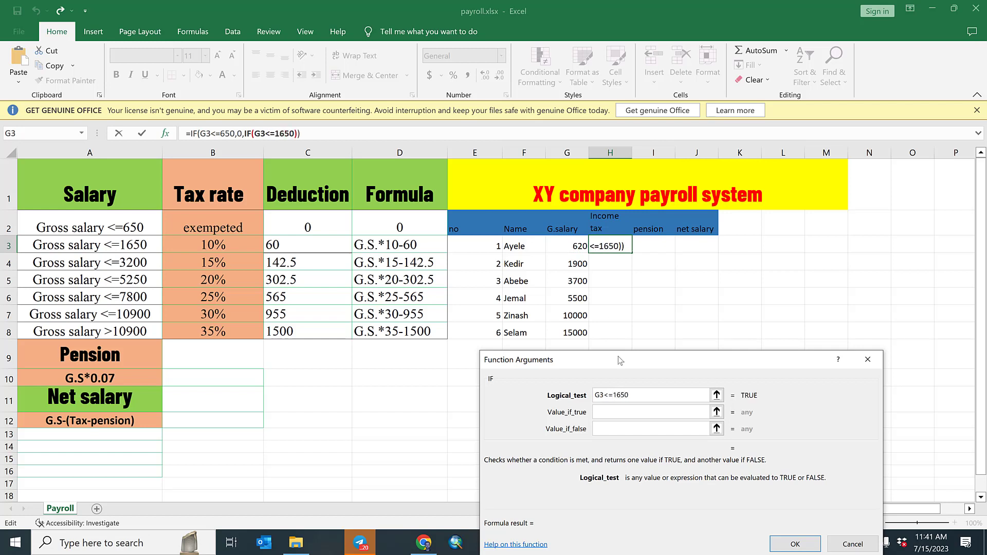
# Set the nested IF function's value if true to G3*10%-60.
pyautogui.click(619, 412)
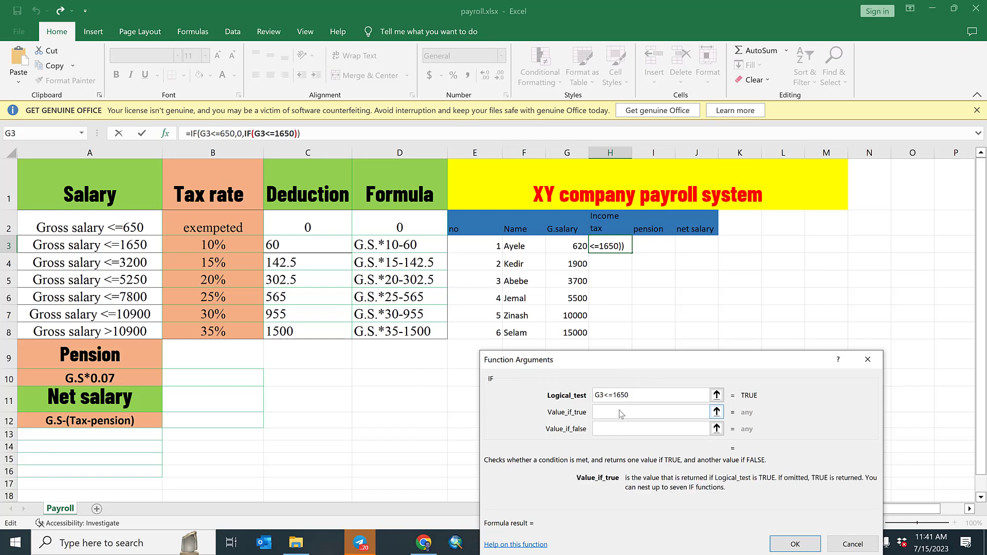
pyautogui.click(575, 246)
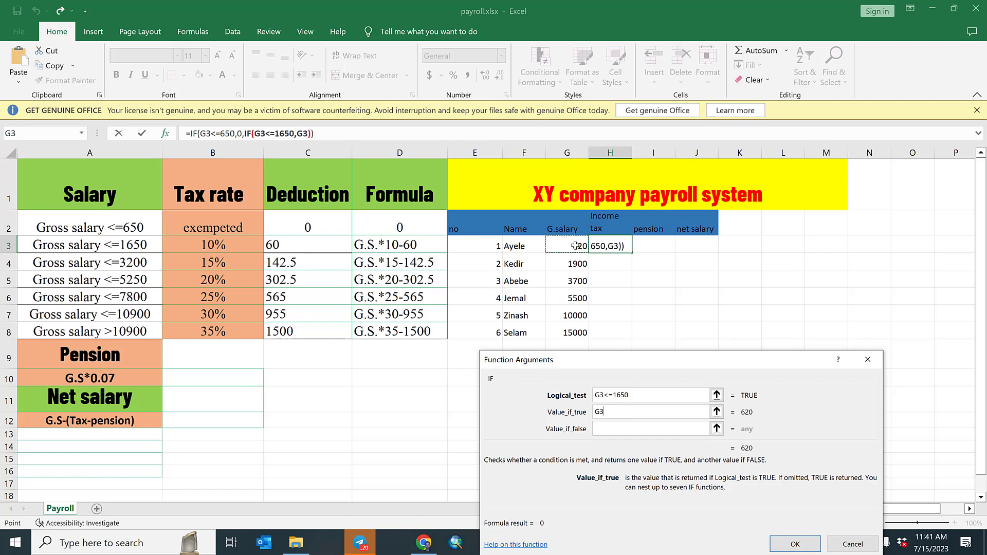
pyautogui.write('*')
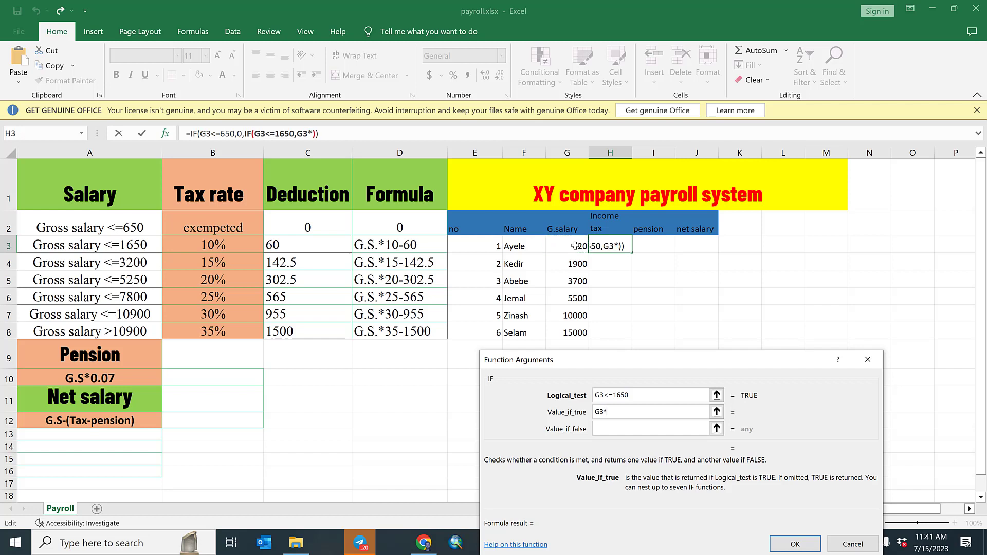
pyautogui.write('10')
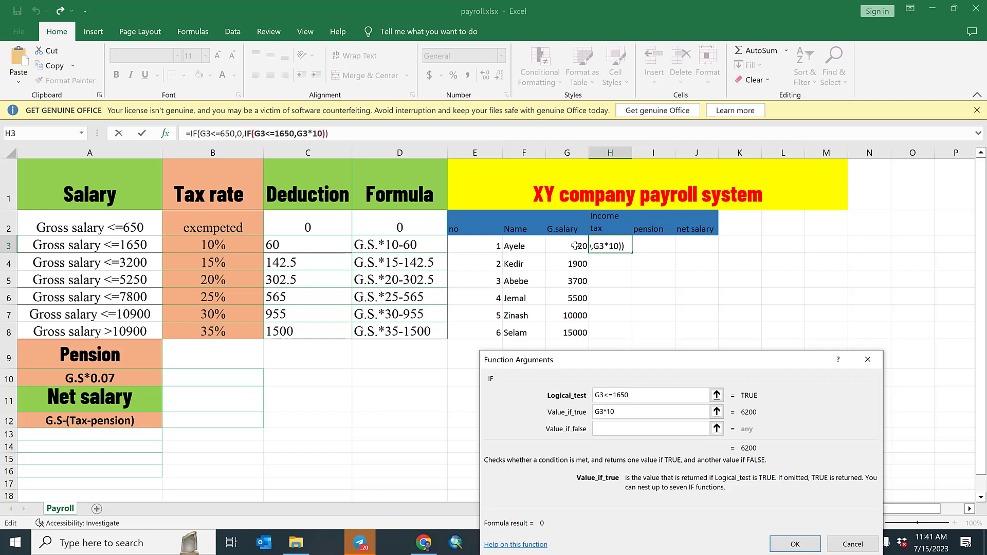
pyautogui.write('%-60')
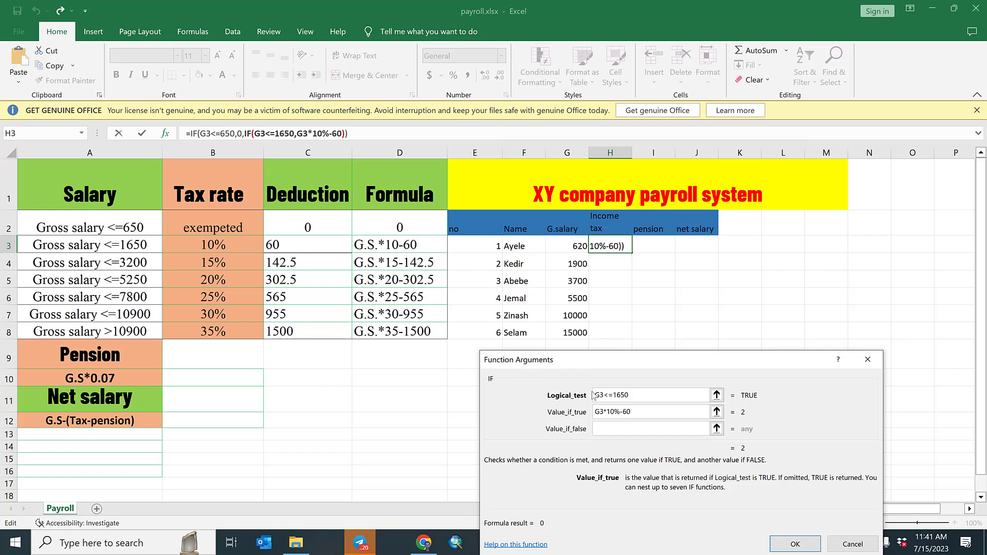
# Nest a third IF function as the value if false and set its logical test to G3<=3200.
pyautogui.click(608, 433)
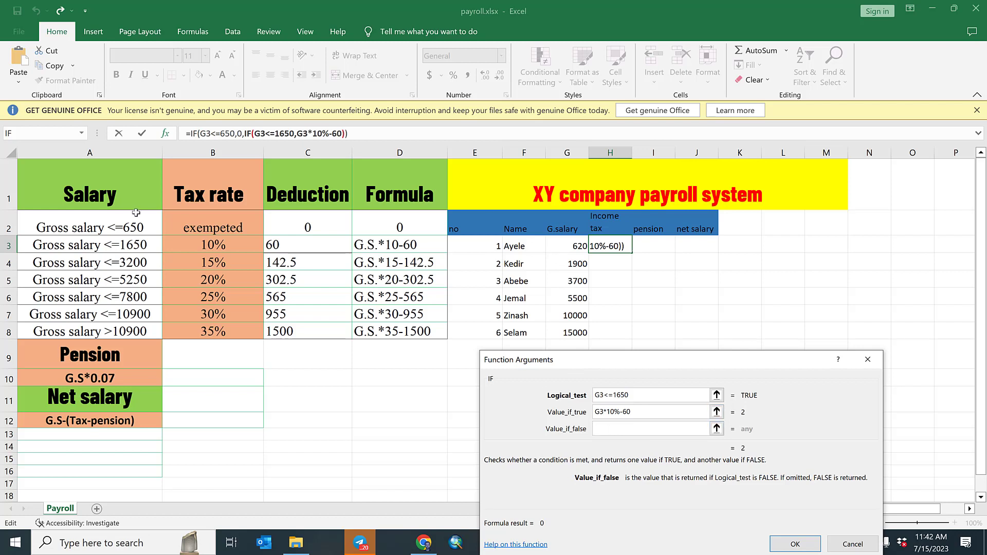
pyautogui.click(10, 134)
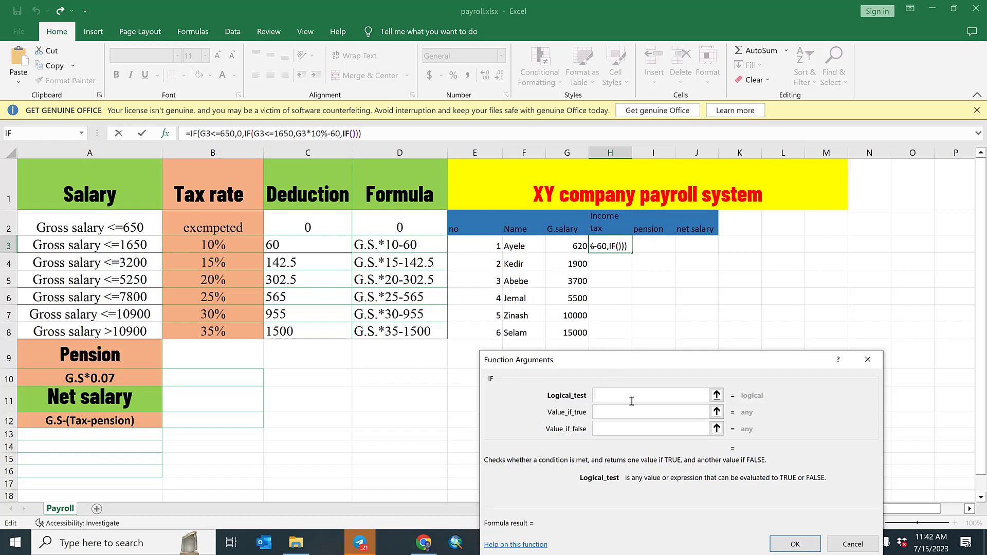
pyautogui.click(568, 246)
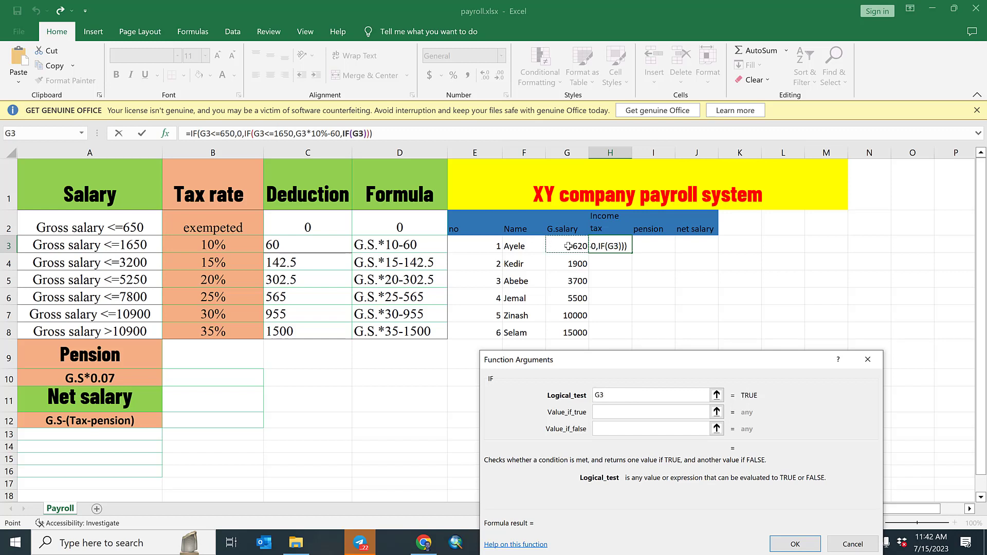
pyautogui.write('<=3200')
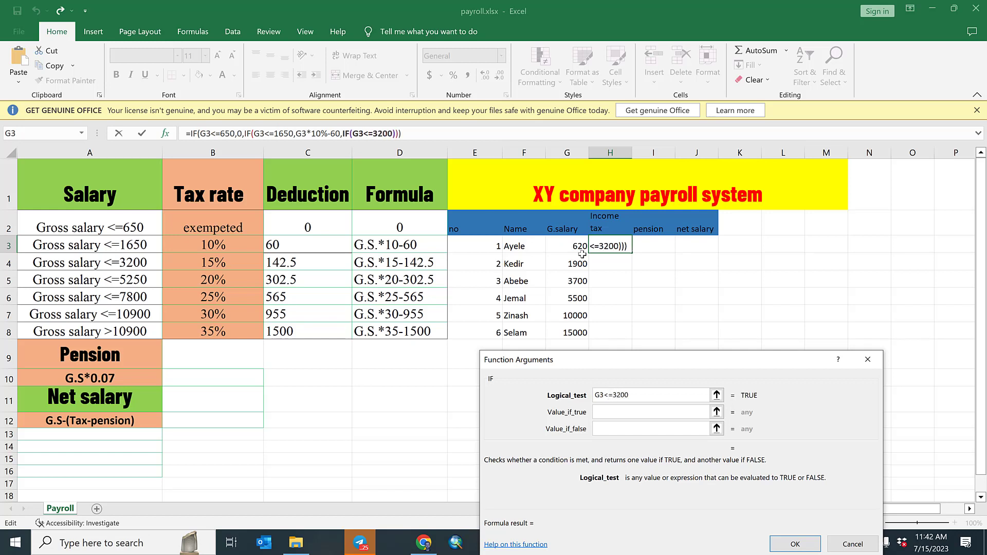
# Set the third IF function's value if true to G3*15%-142.5.
pyautogui.click(645, 414)
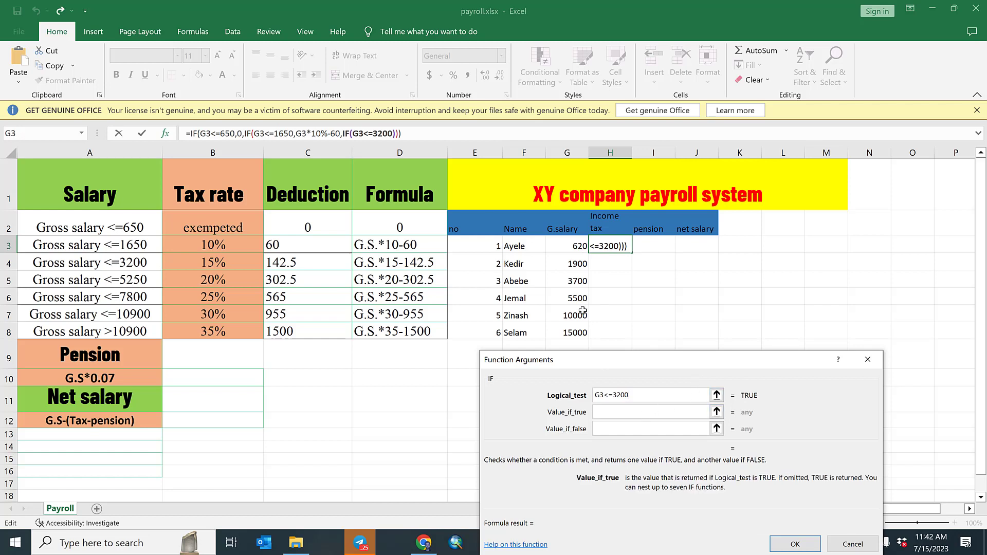
pyautogui.click(576, 247)
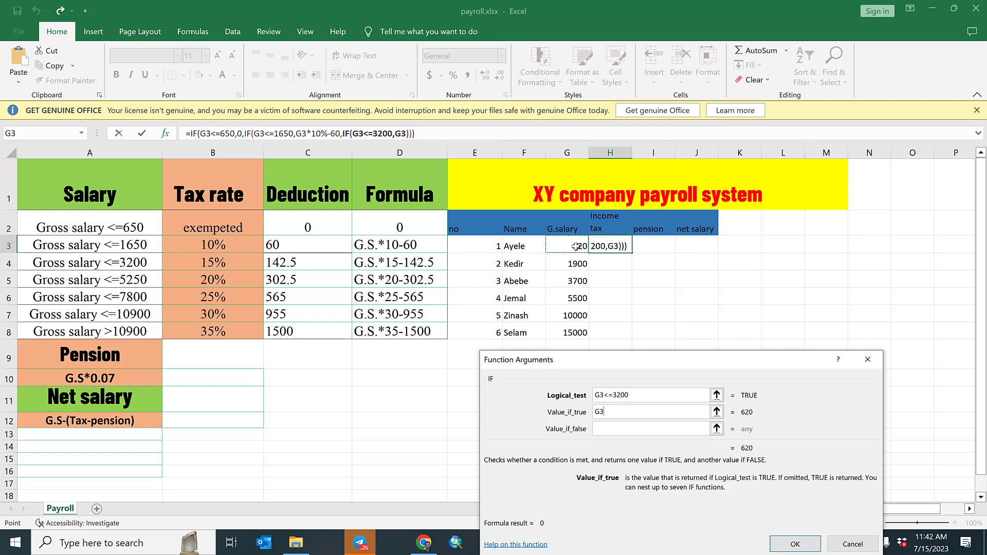
pyautogui.write('*')
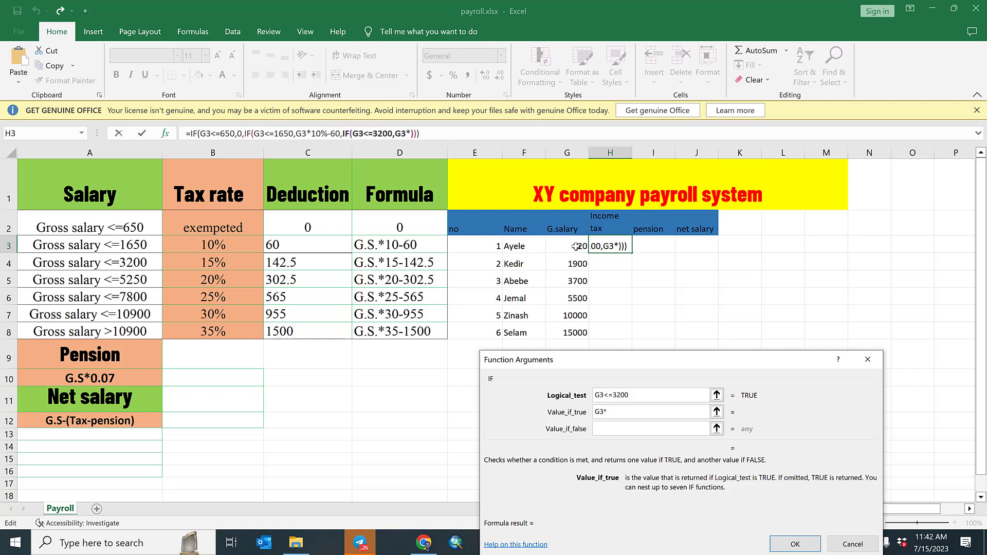
pyautogui.write('15')
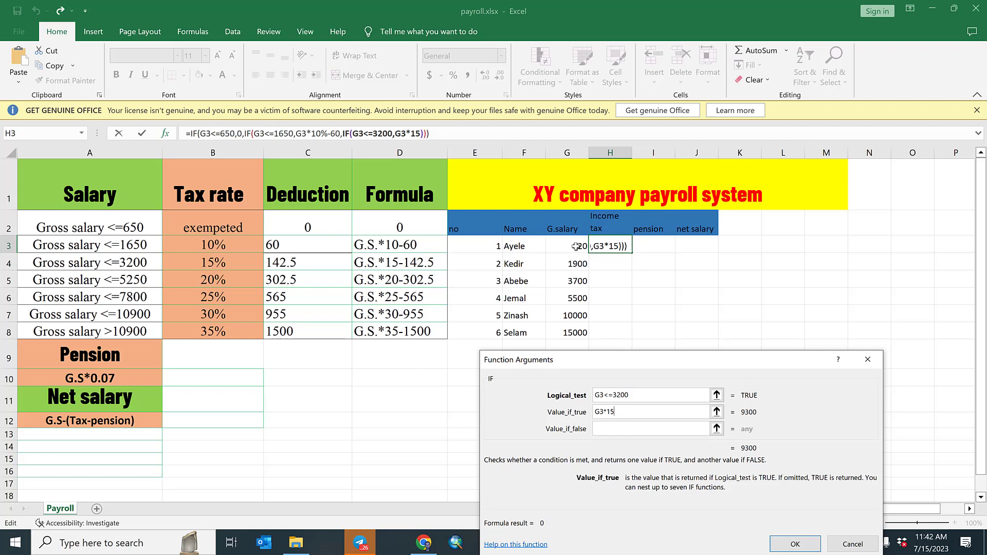
pyautogui.write('%-')
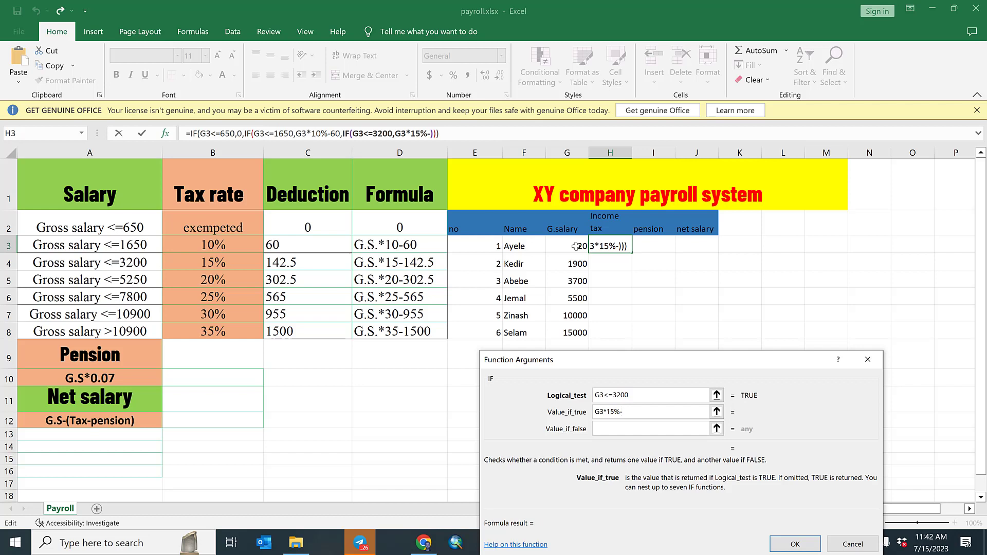
pyautogui.write('142.5')
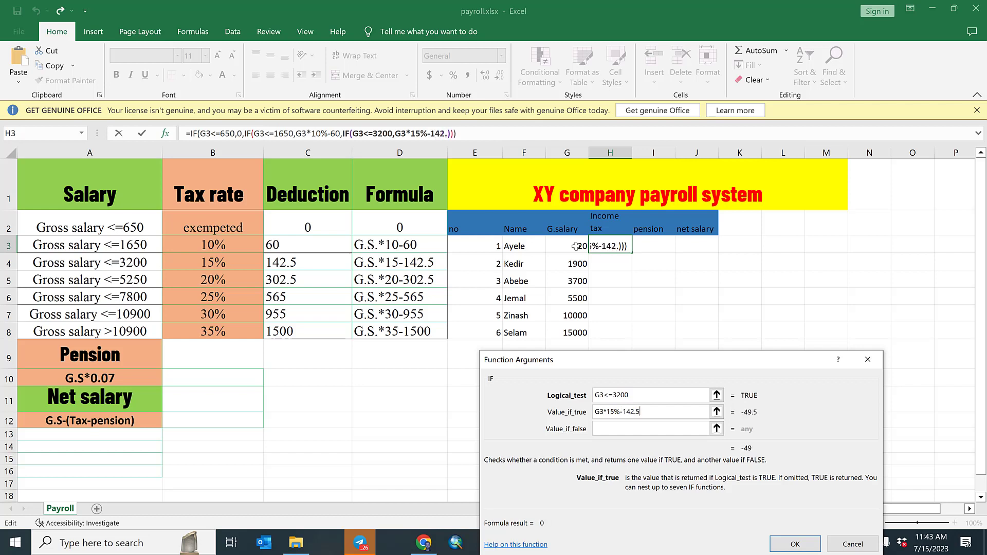
# Nest a fourth IF function as the value if false and set its logical test to G3<=5250.
pyautogui.click(615, 429)
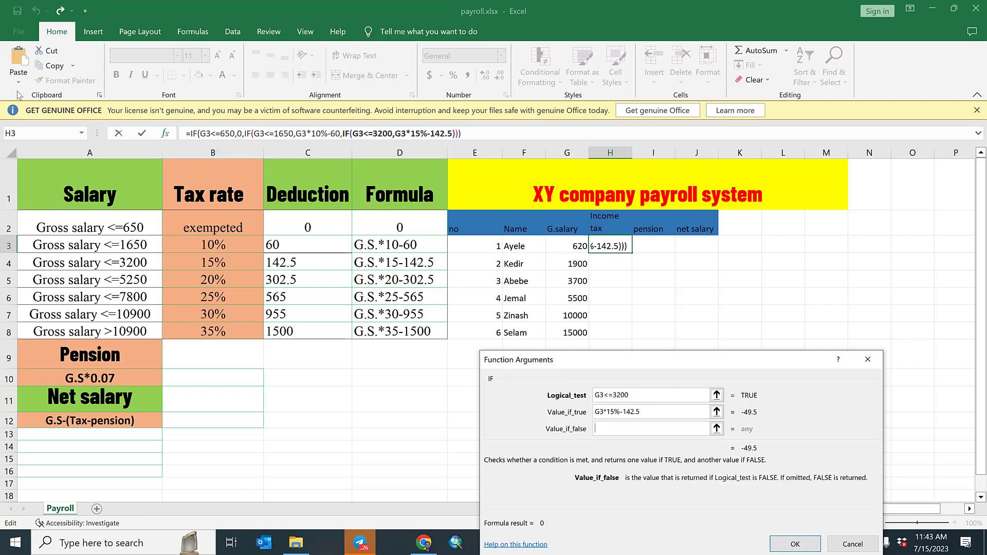
pyautogui.click(9, 134)
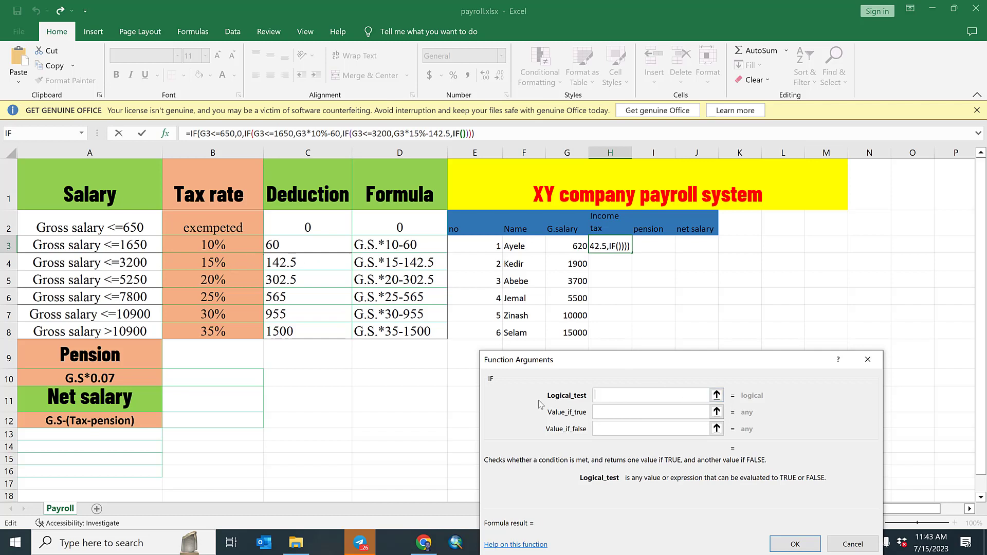
pyautogui.click(576, 246)
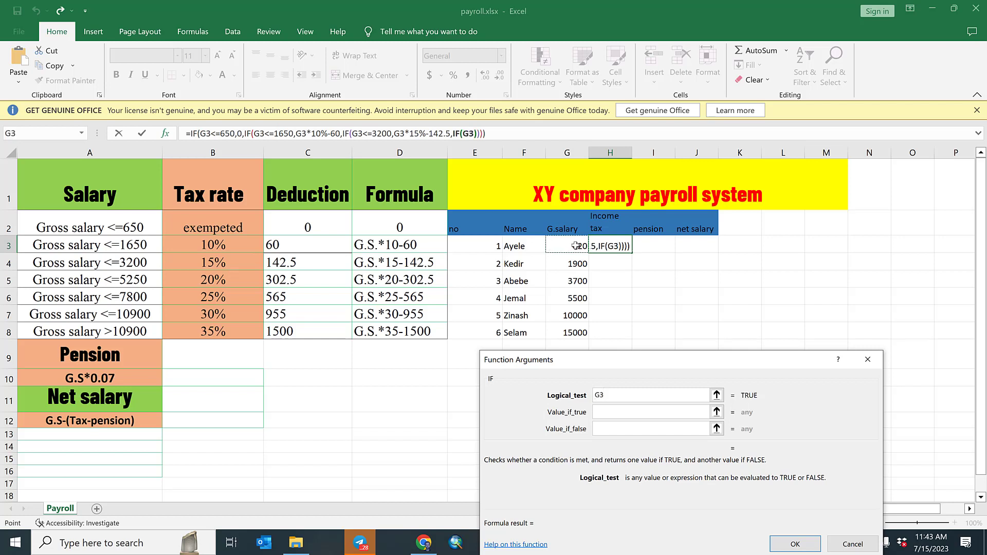
pyautogui.write('<=')
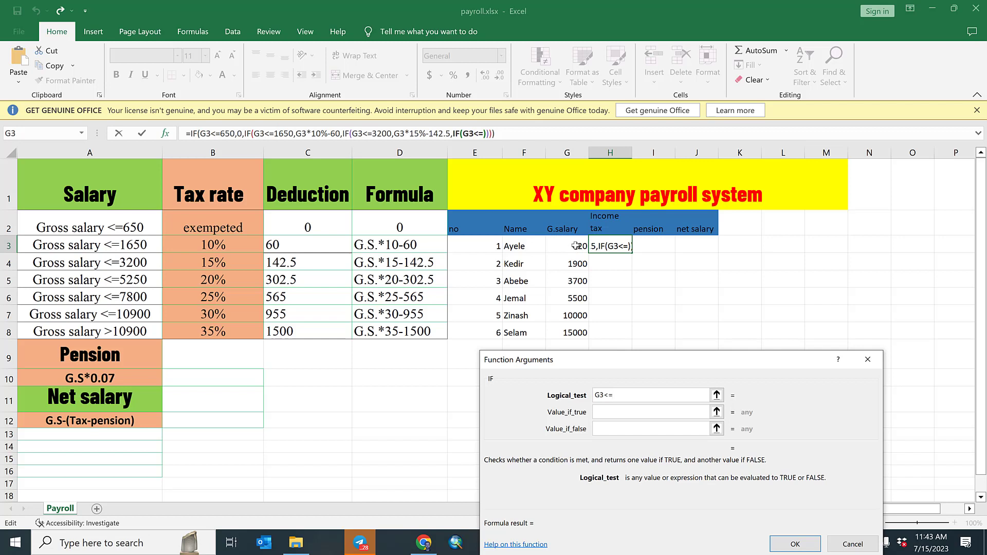
pyautogui.write('50')
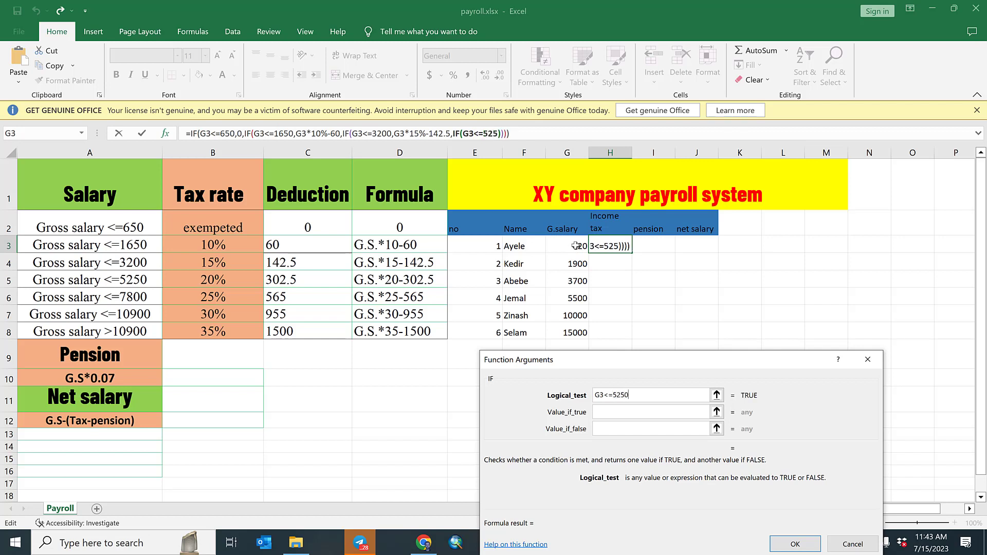
# Set the fourth IF function's value if true to G3*20%-302.5.
pyautogui.click(610, 412)
pyautogui.click(609, 412)
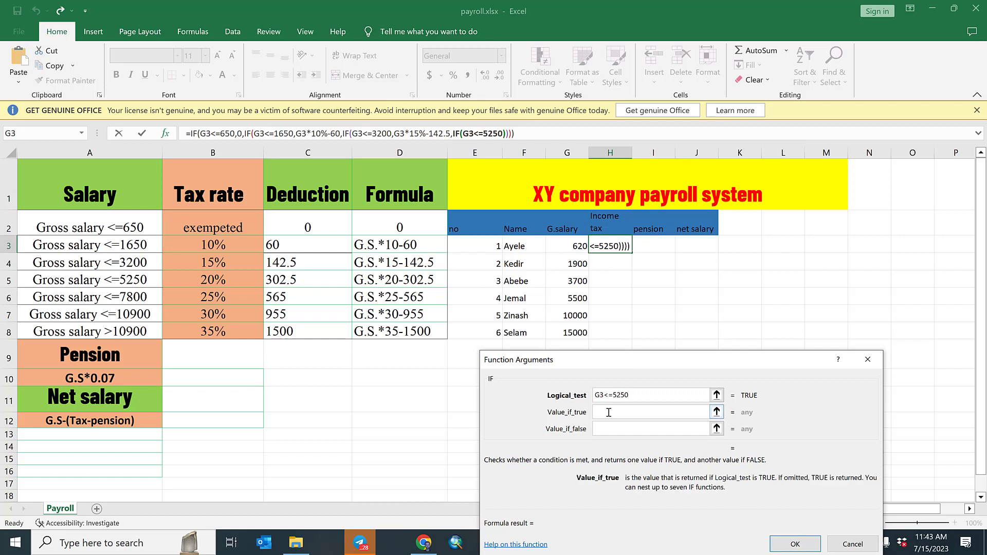
pyautogui.click(579, 247)
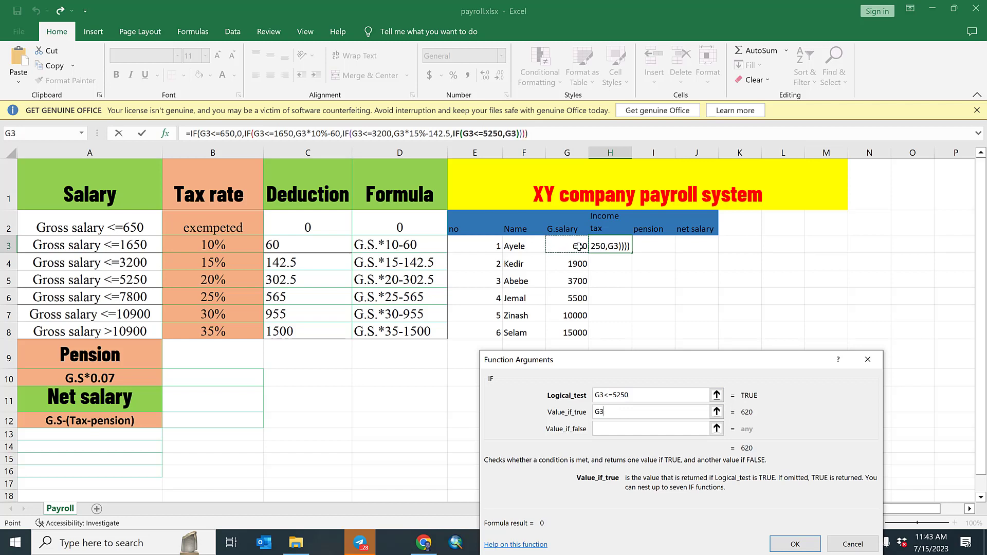
pyautogui.write('*2')
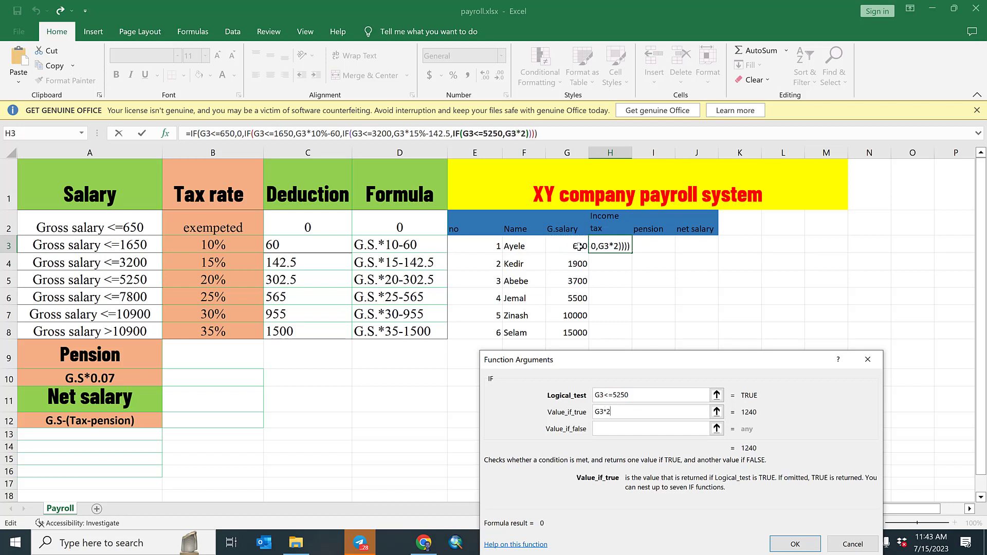
pyautogui.write('0%-')
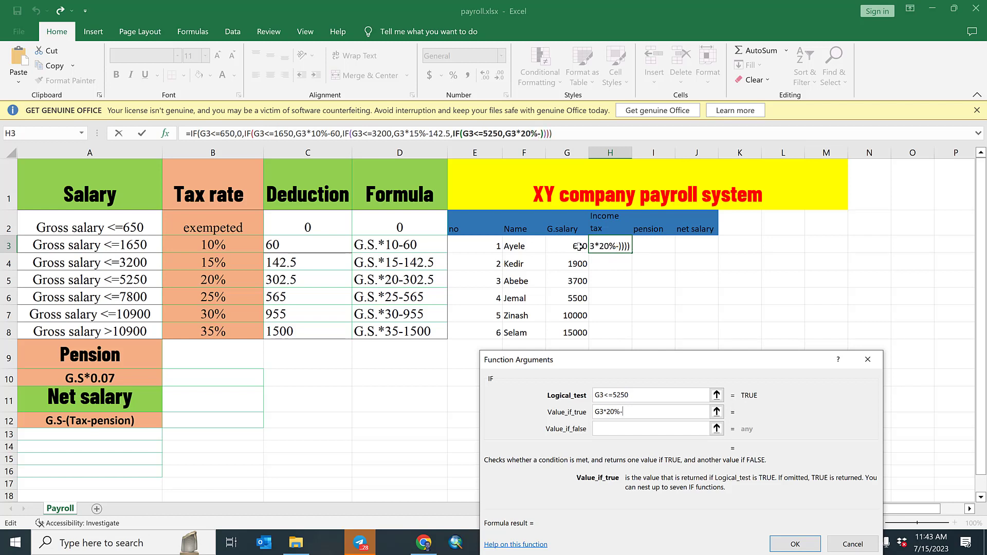
pyautogui.write('302.')
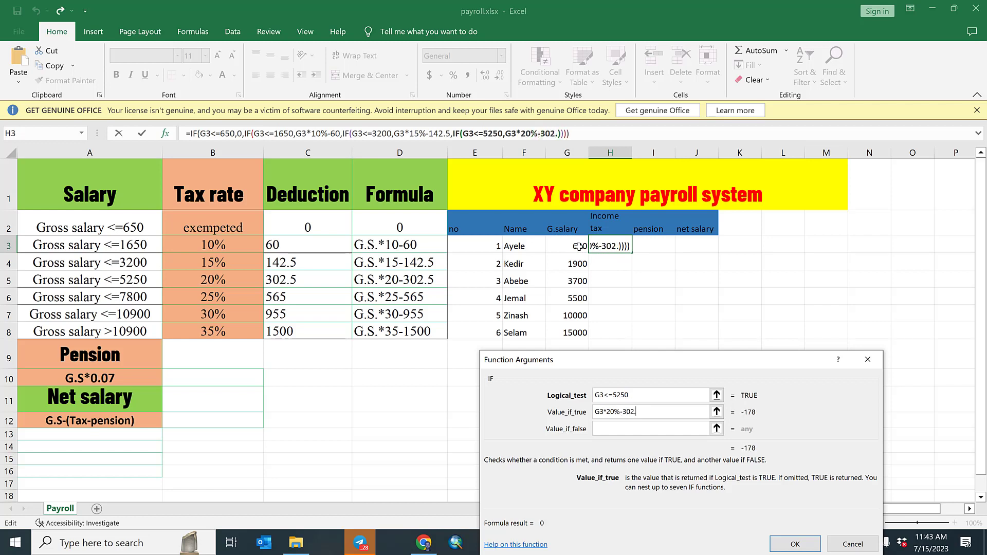
pyautogui.write('5')
# Nest a fifth IF function as the value if false and set its logical test to G3<=7800.
pyautogui.click(610, 429)
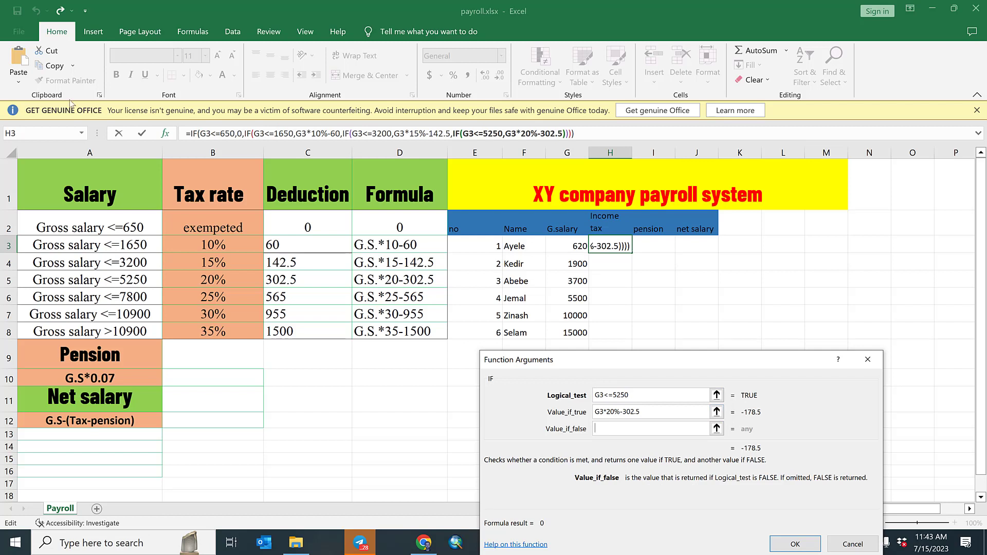
pyautogui.click(14, 138)
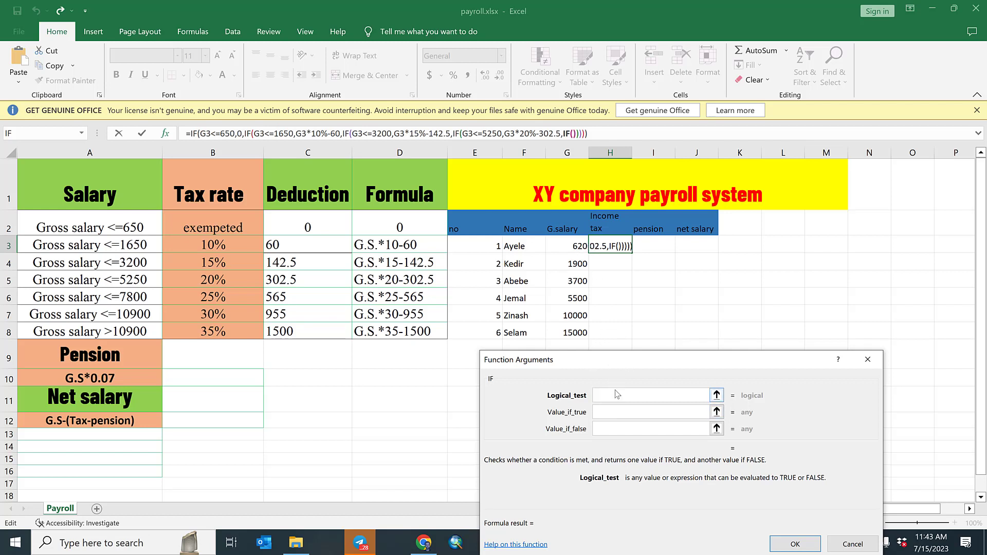
pyautogui.click(574, 246)
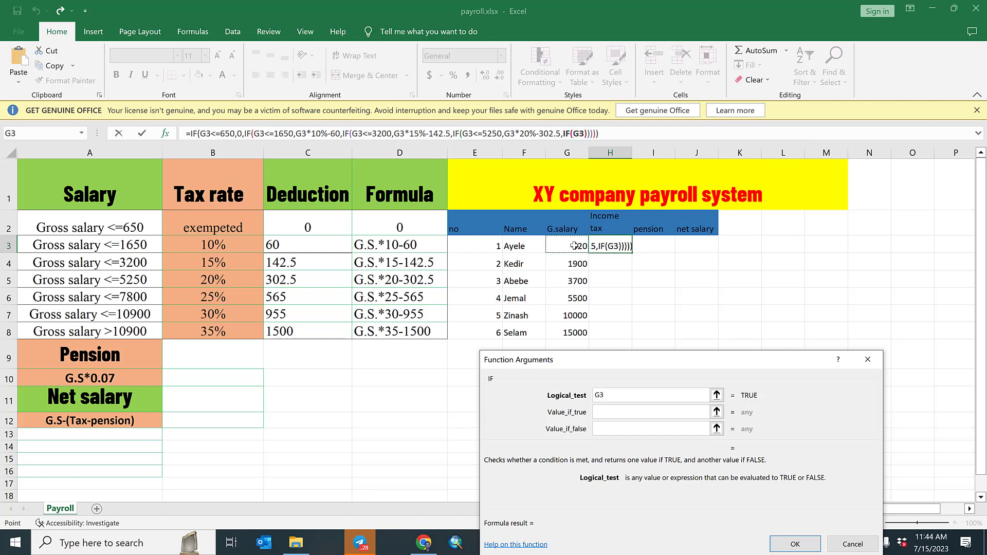
pyautogui.write('<7800')
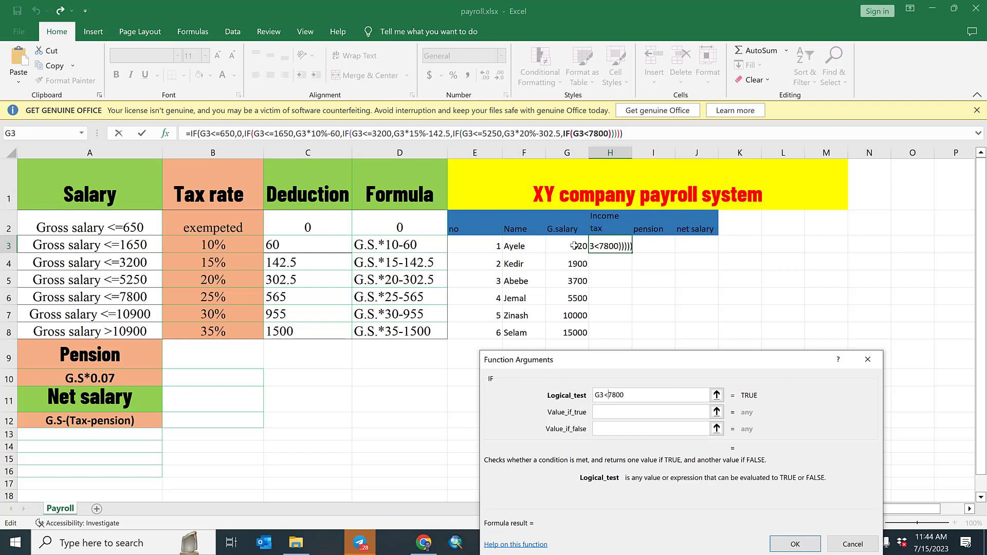
pyautogui.write('=')
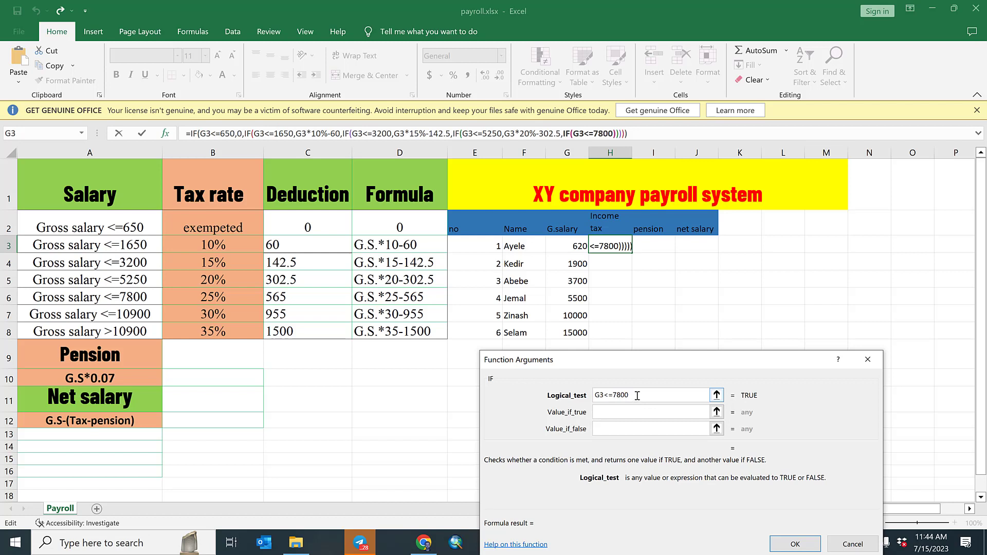
# Set the fifth IF function's value if true to G3*25%-565.
pyautogui.click(620, 411)
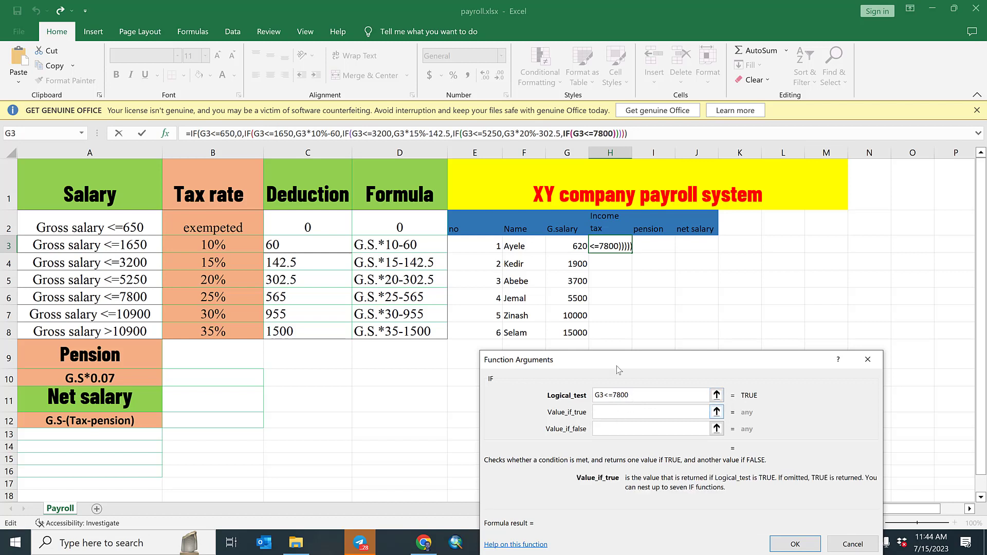
pyautogui.click(578, 247)
pyautogui.write('*')
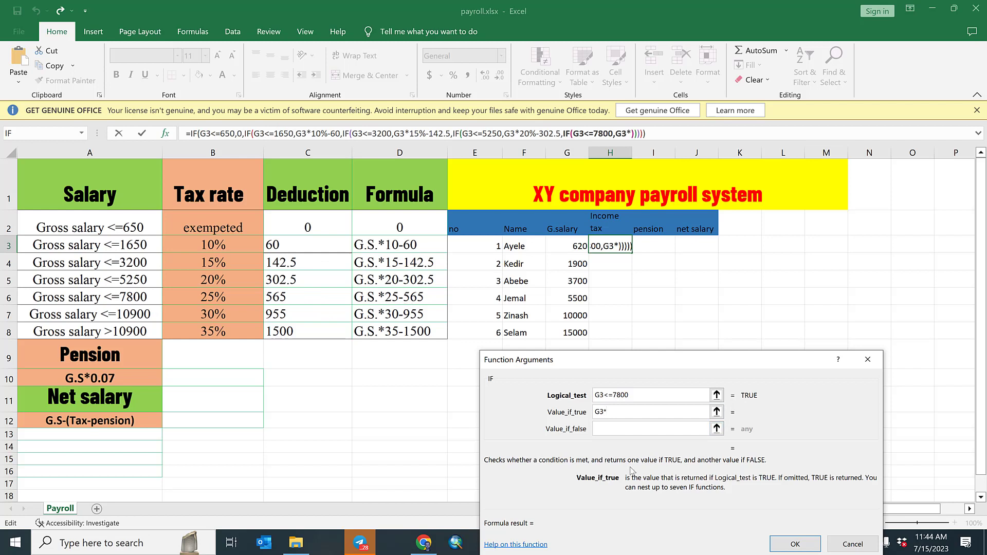
pyautogui.write('25')
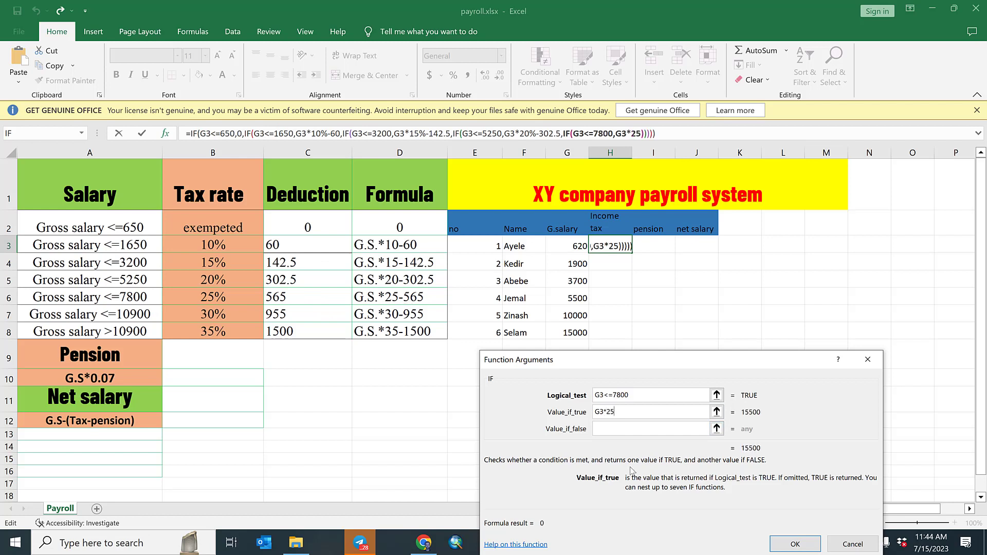
pyautogui.write('%-565')
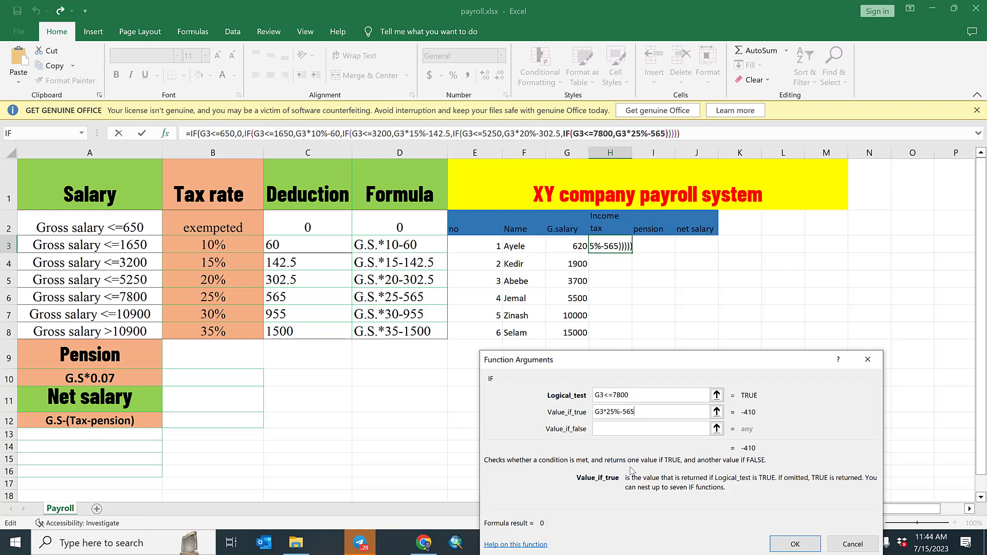
# Nest a sixth IF function as the value if false and set its logical test to G3<=10900.
pyautogui.click(631, 429)
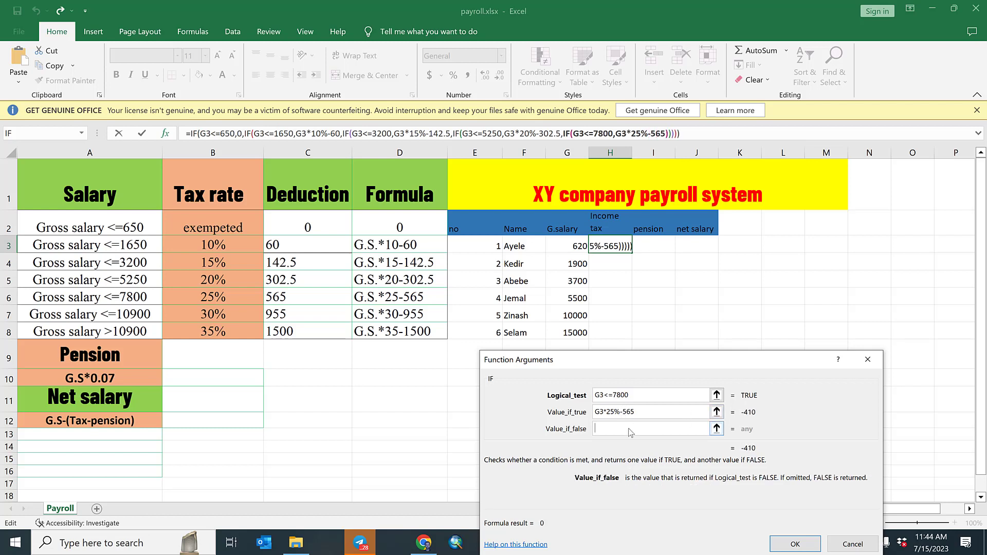
pyautogui.click(21, 134)
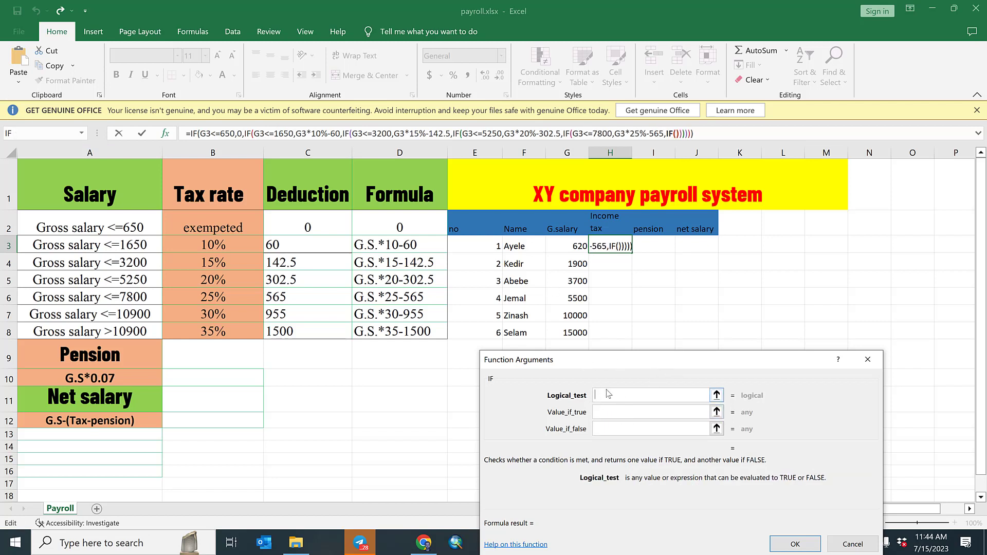
pyautogui.click(581, 247)
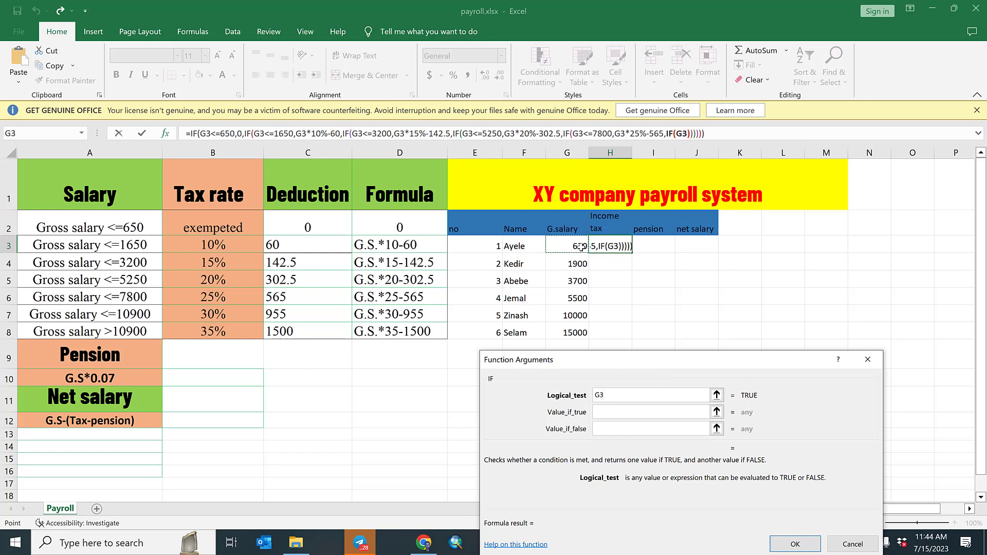
pyautogui.write('<')
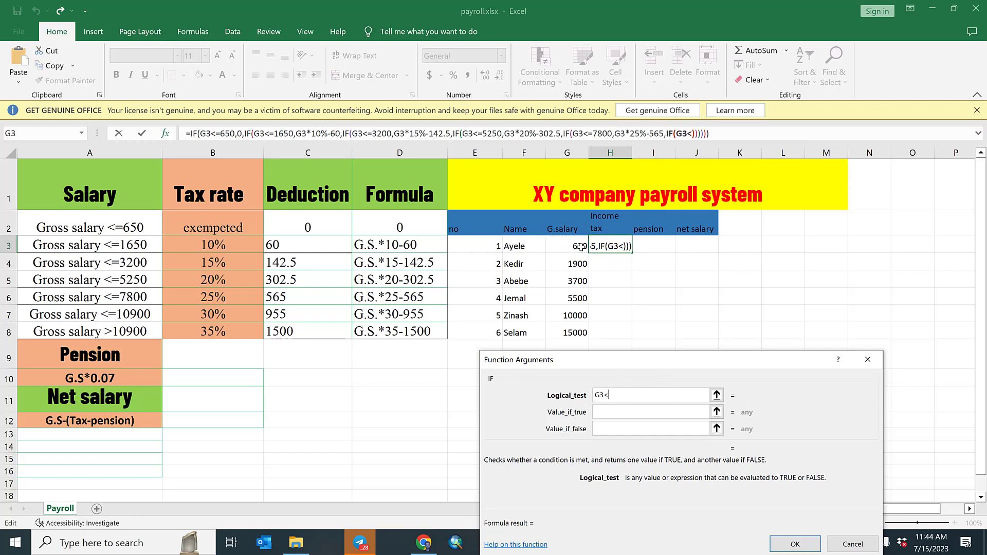
pyautogui.write('=10900')
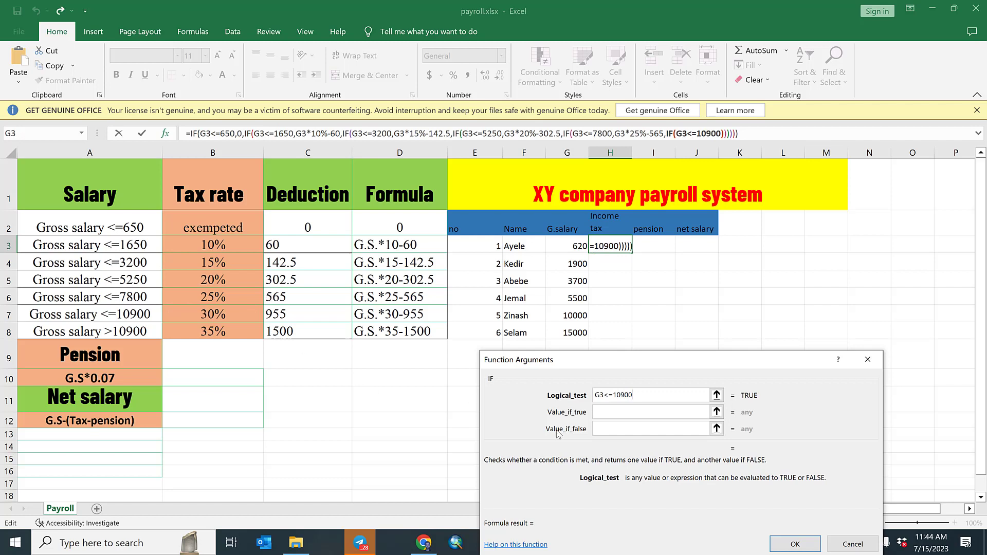
# Set the sixth IF function's value if true to G3*30%-955.
pyautogui.click(631, 414)
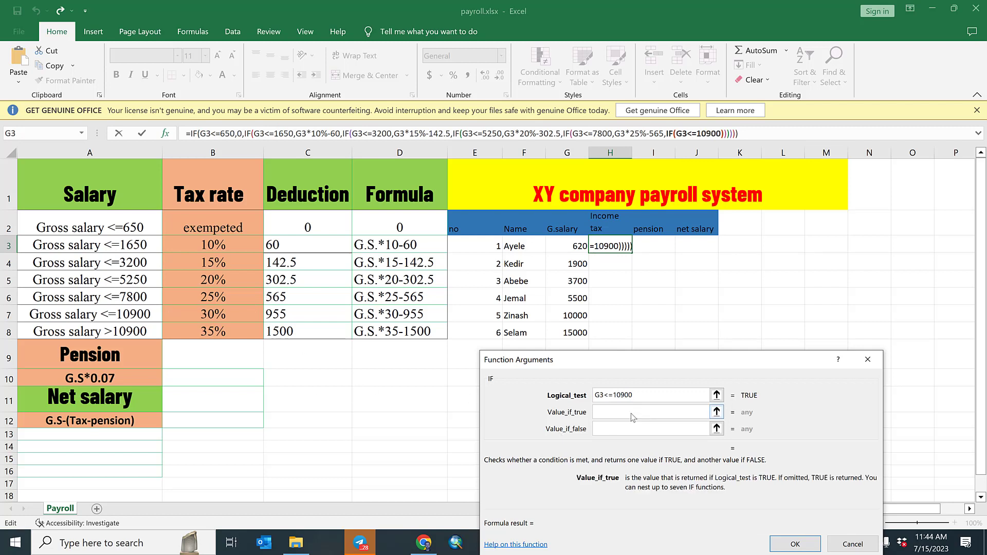
pyautogui.click(578, 245)
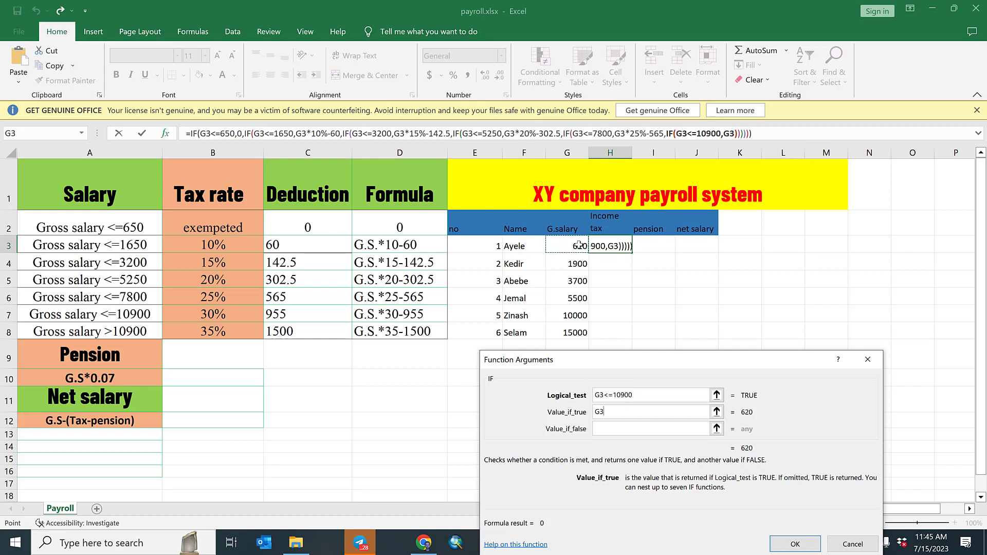
pyautogui.write('*30')
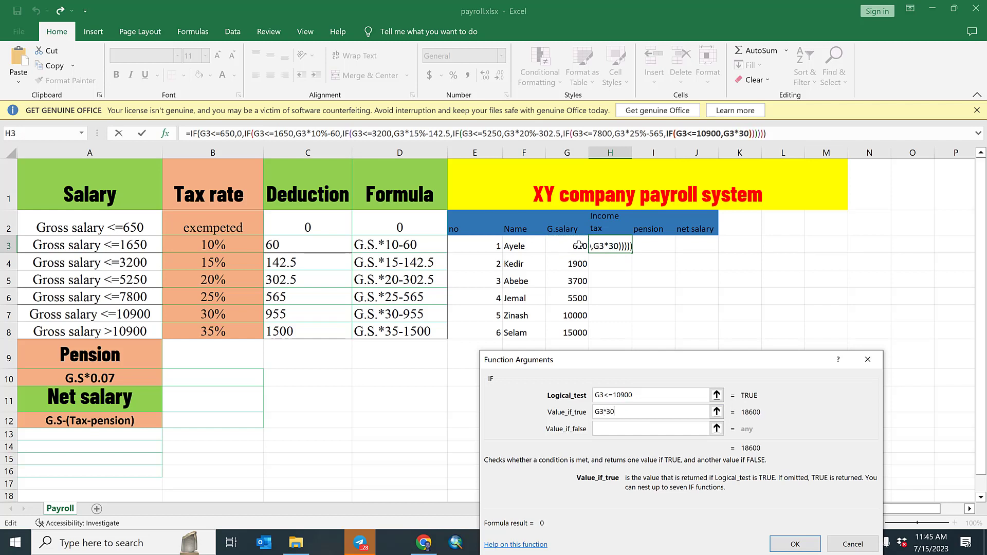
pyautogui.write('%')
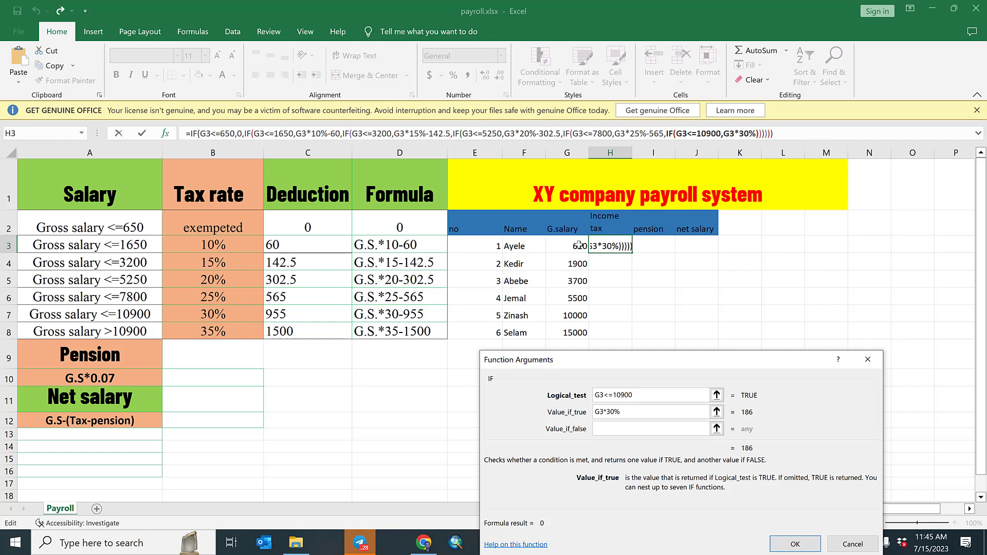
pyautogui.write('-955')
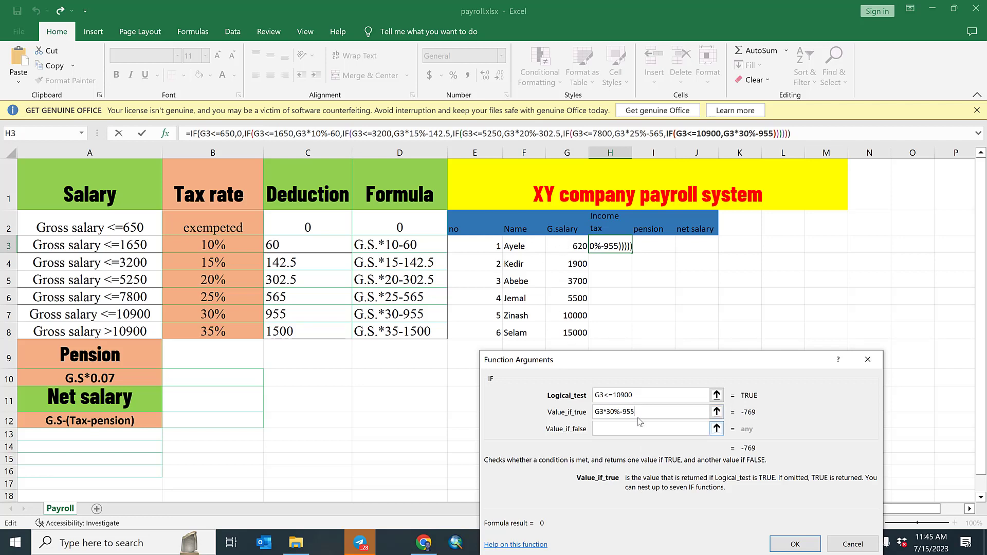
# Nest a seventh IF function as the value if false and set its logical test to G3>10900.
pyautogui.click(618, 429)
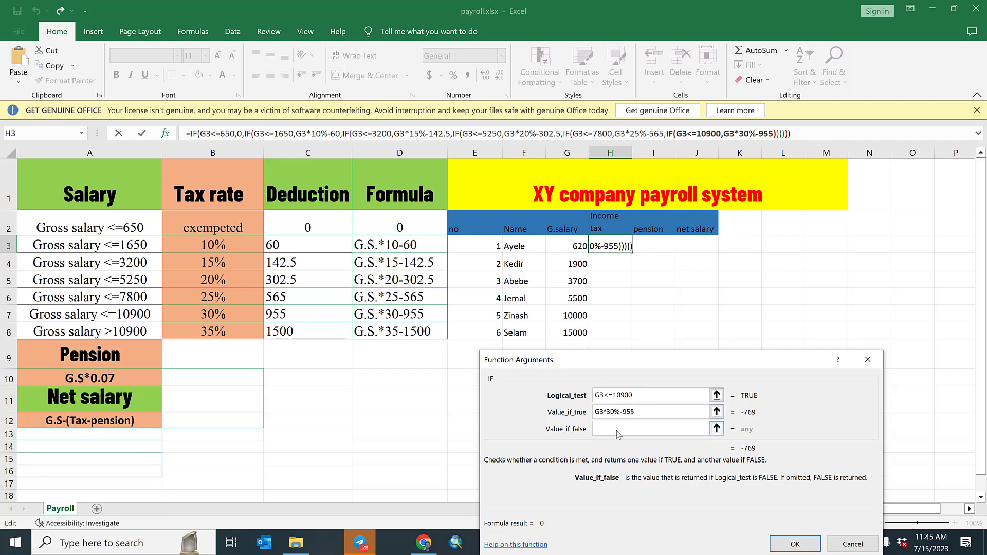
pyautogui.click(10, 135)
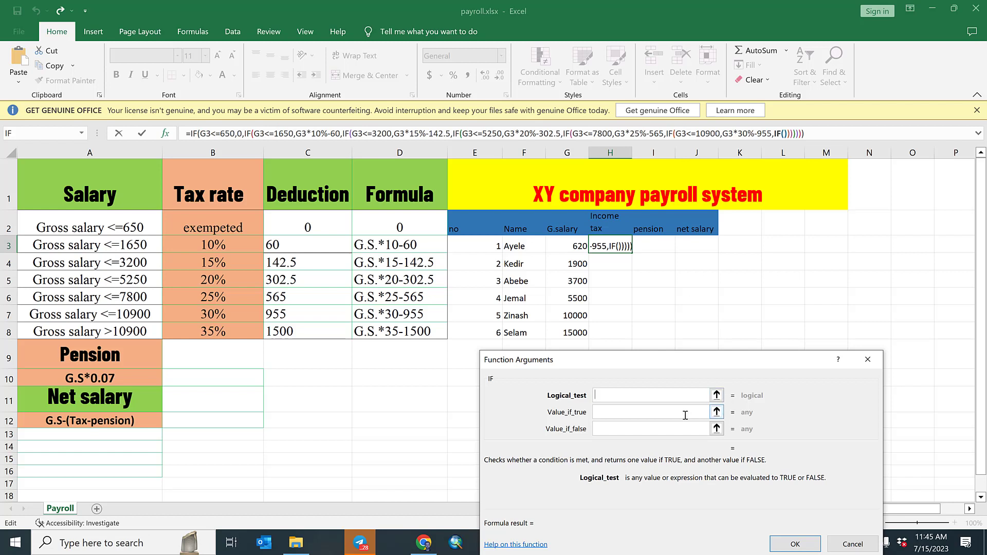
pyautogui.click(572, 252)
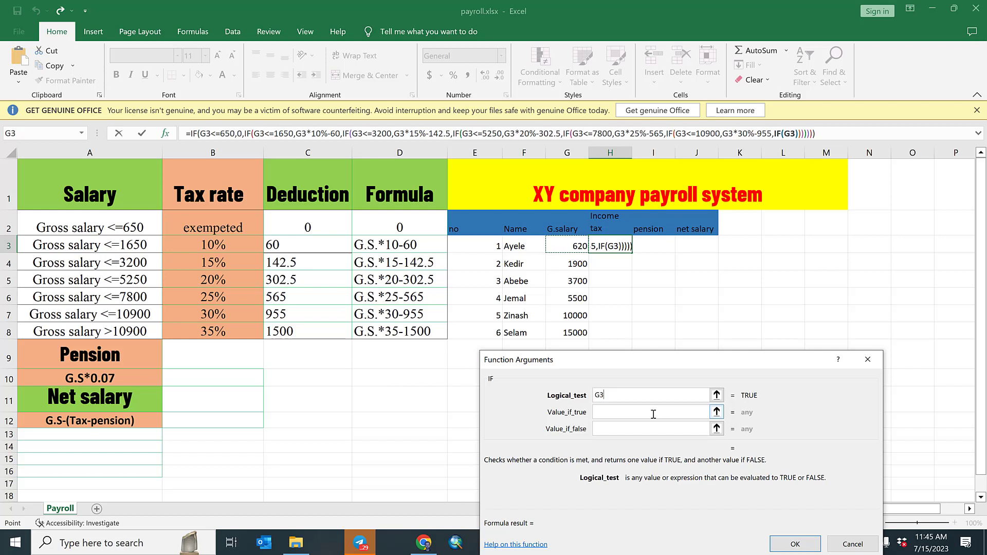
pyautogui.write('>10900')
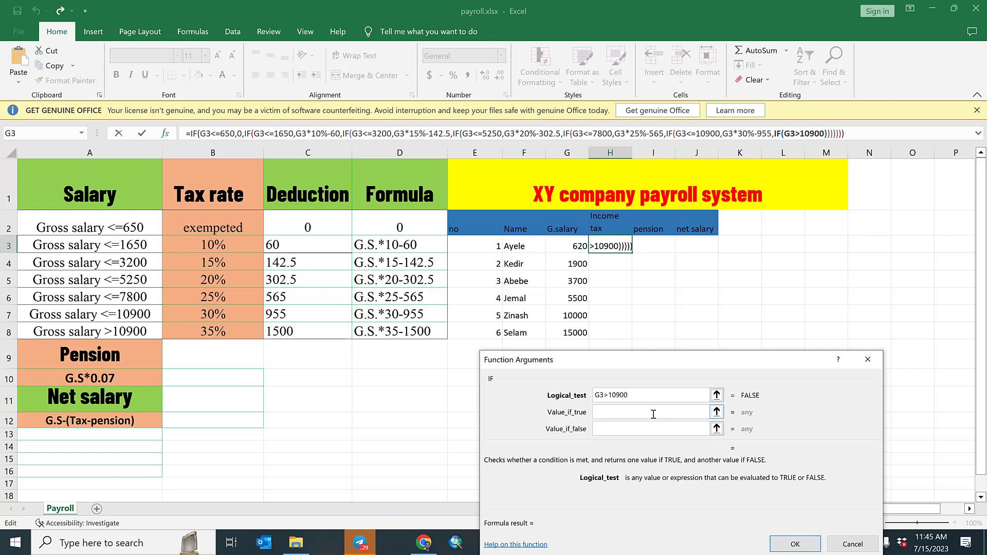
# Set the seventh IF function's value if true to G3*35%-1500, leave its value if false empty, and complete the income tax formula.
pyautogui.click(652, 414)
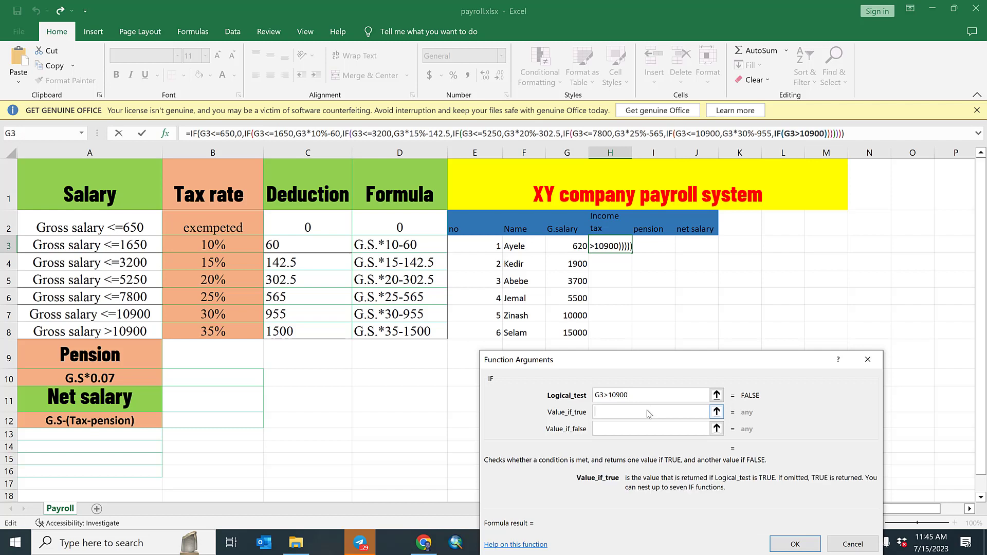
pyautogui.click(571, 250)
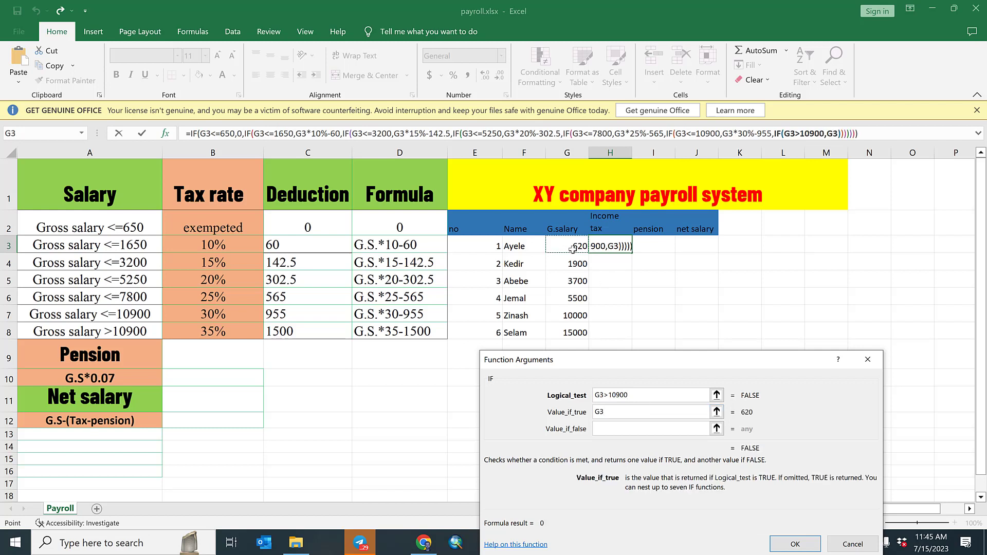
pyautogui.write('*35')
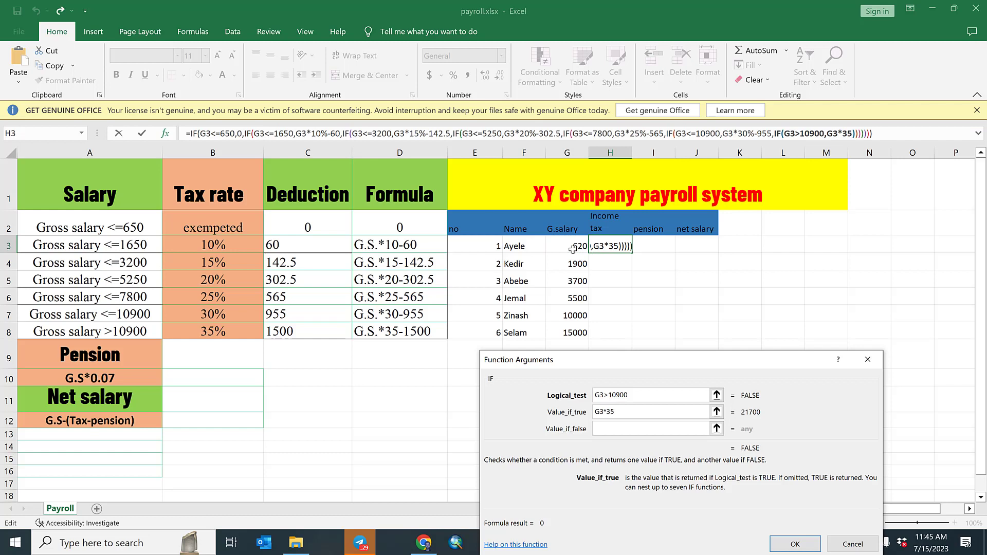
pyautogui.write('%-')
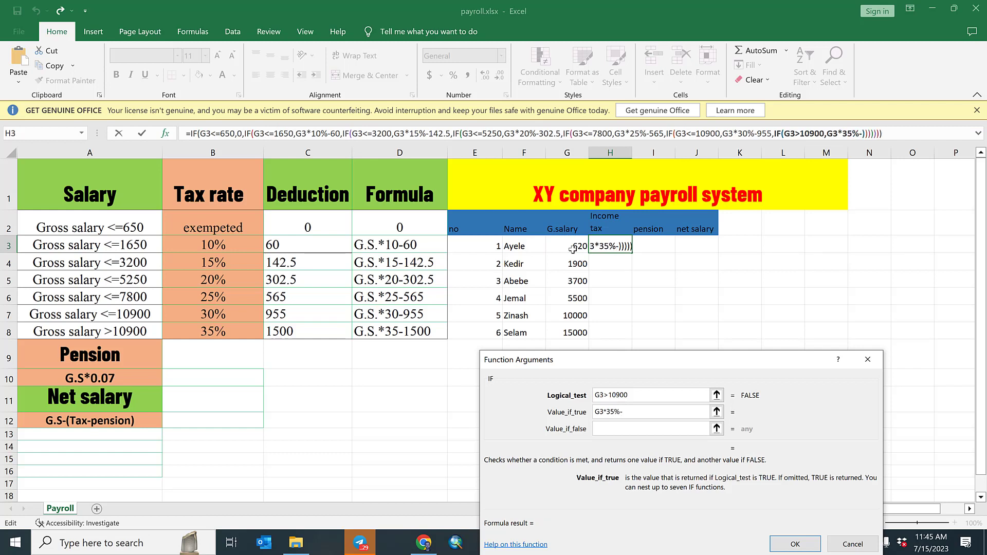
pyautogui.write('1500')
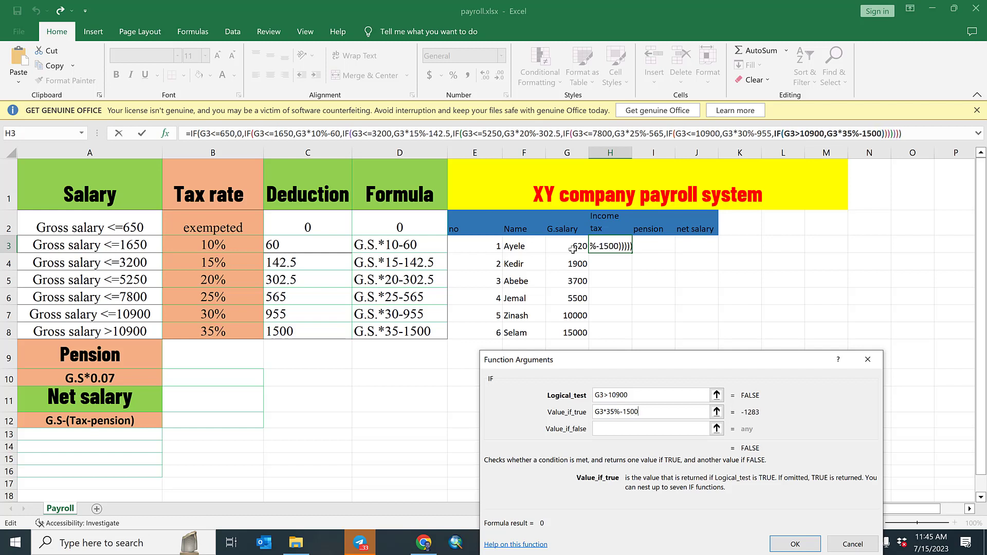
pyautogui.click(616, 428)
pyautogui.click(795, 545)
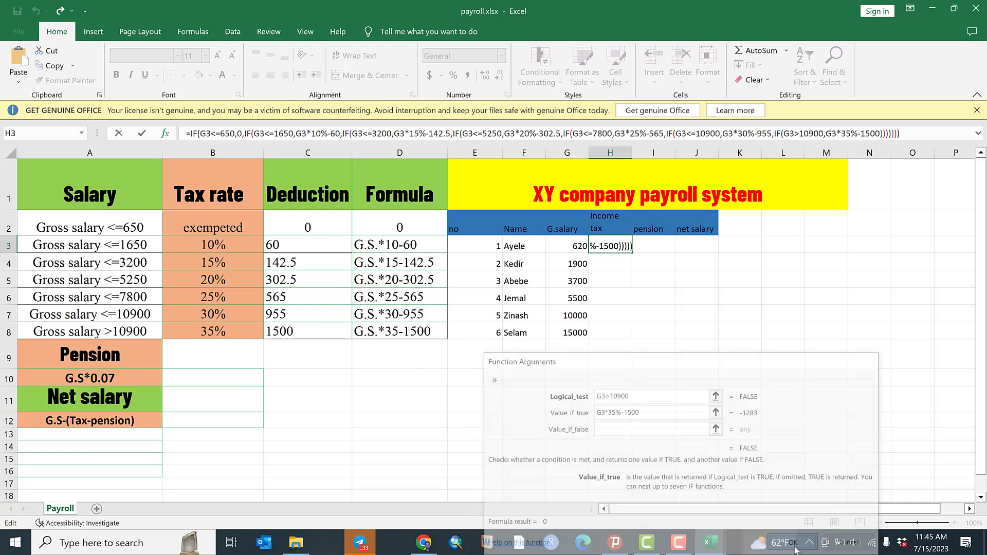
pyautogui.moveTo(795, 546)
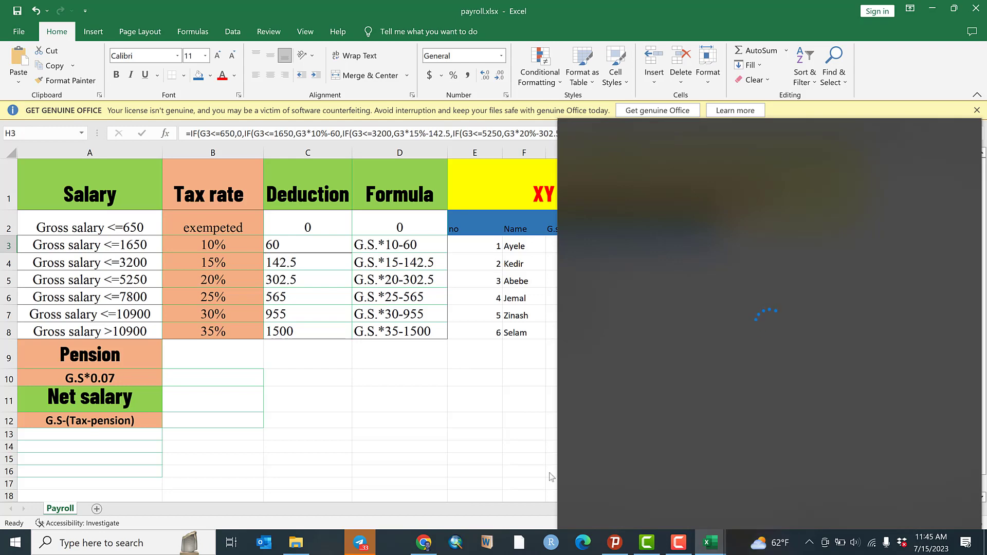
pyautogui.click(530, 474)
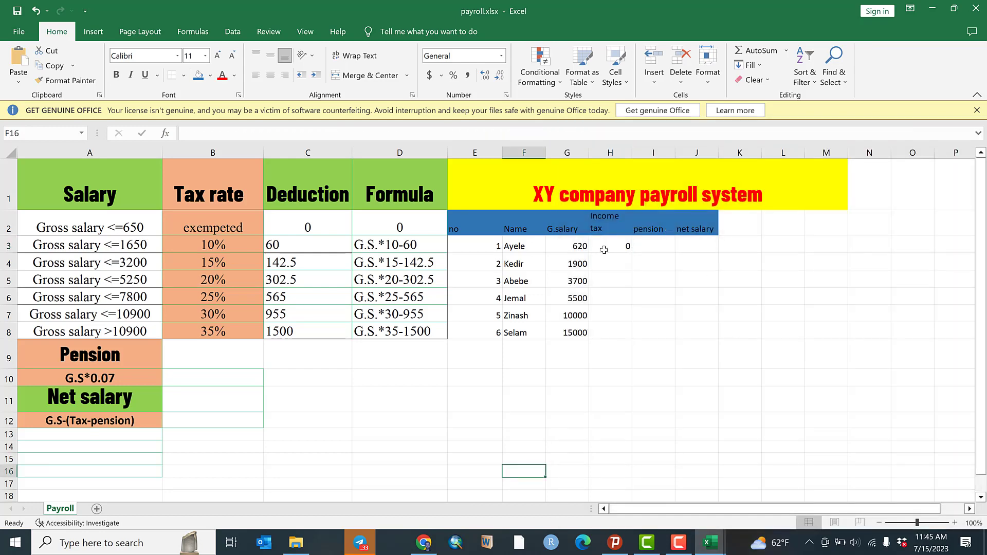
# Copy the income tax formula from H3 down through H8 for all employees.
pyautogui.click(603, 249)
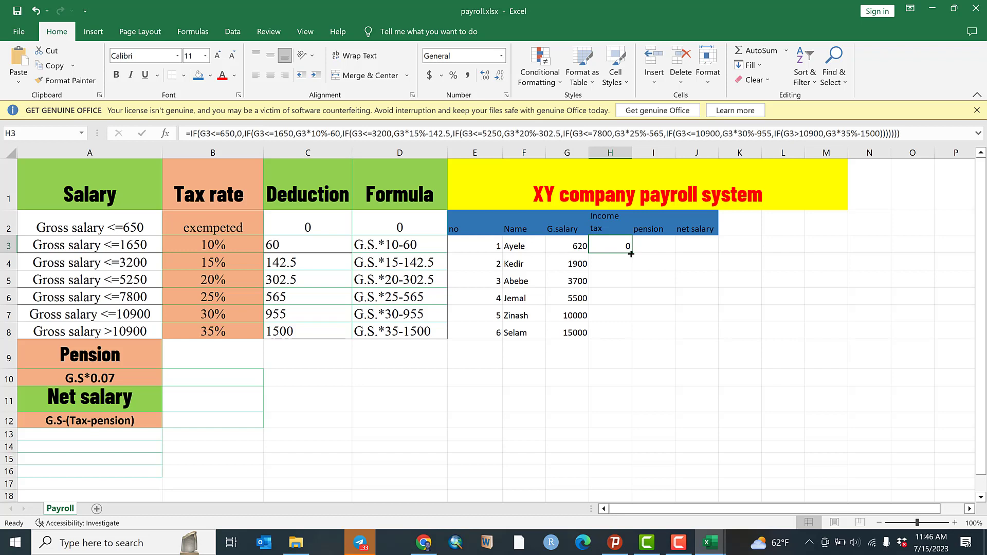
pyautogui.moveTo(631, 254); pyautogui.dragTo(627, 337)
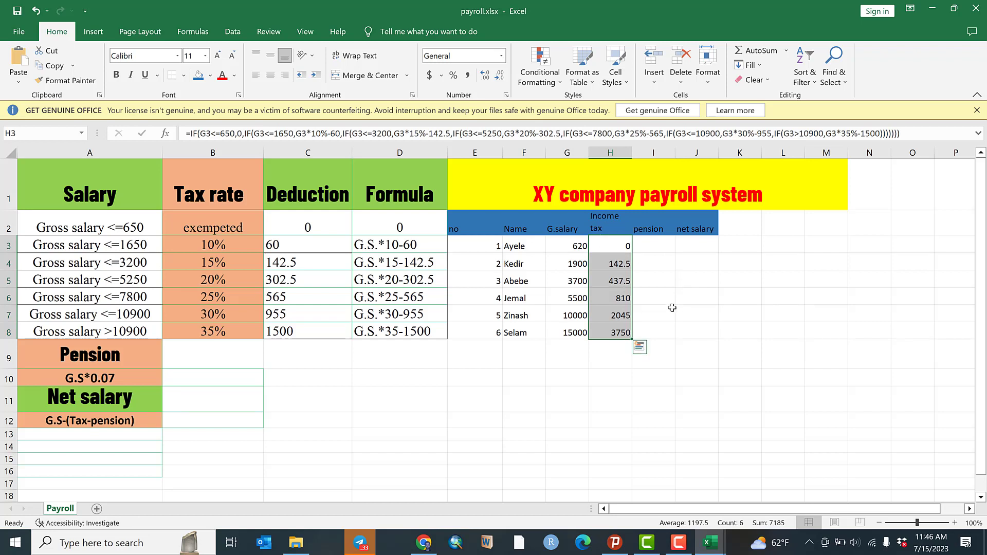
pyautogui.click(709, 276)
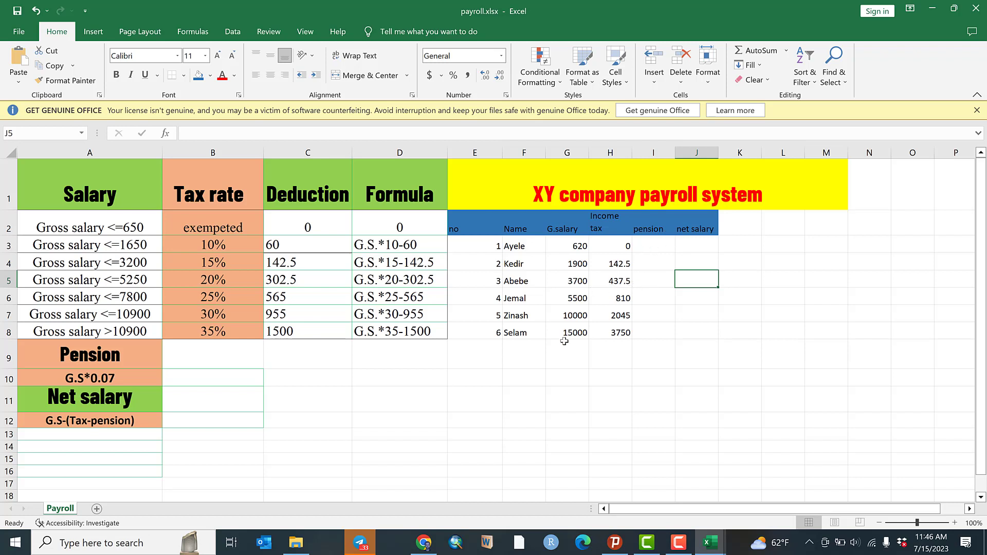
# Enter the pension formula =G3*0.07 in I3 and copy it down through I8.
pyautogui.click(647, 250)
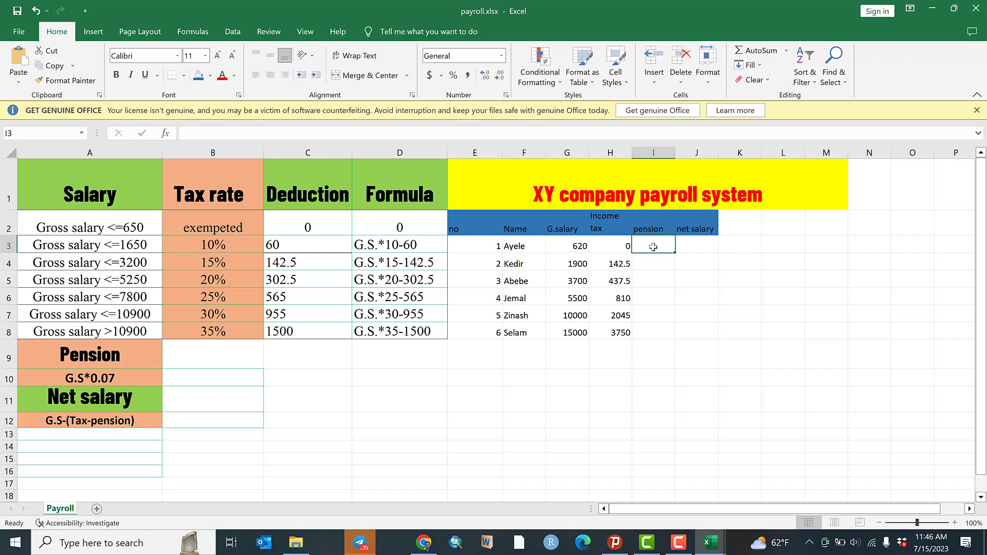
pyautogui.write('=')
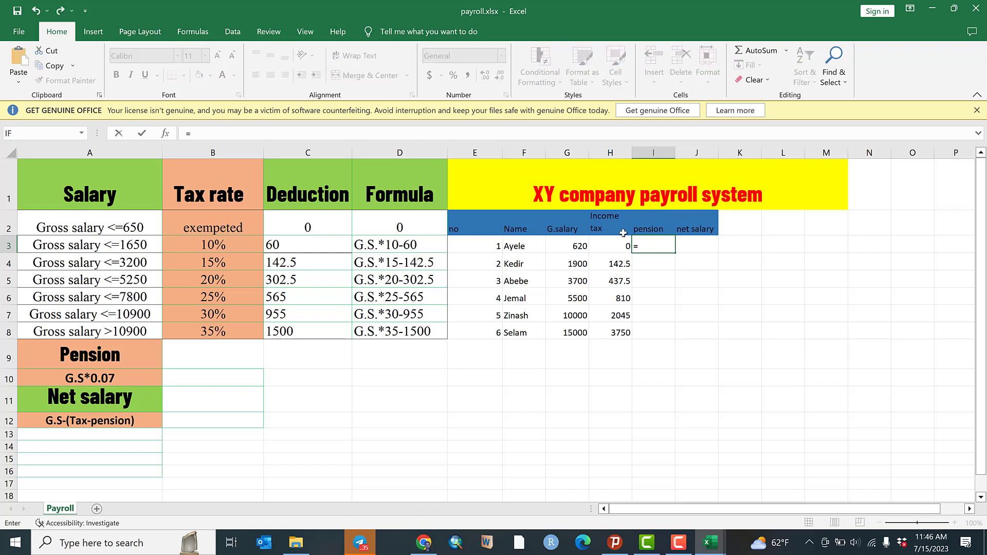
pyautogui.click(579, 249)
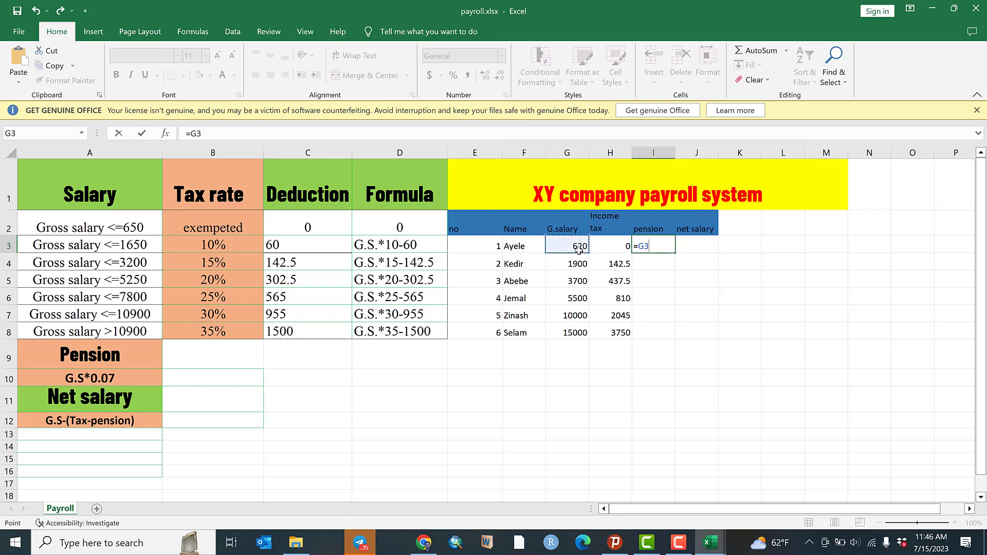
pyautogui.write('*0.07')
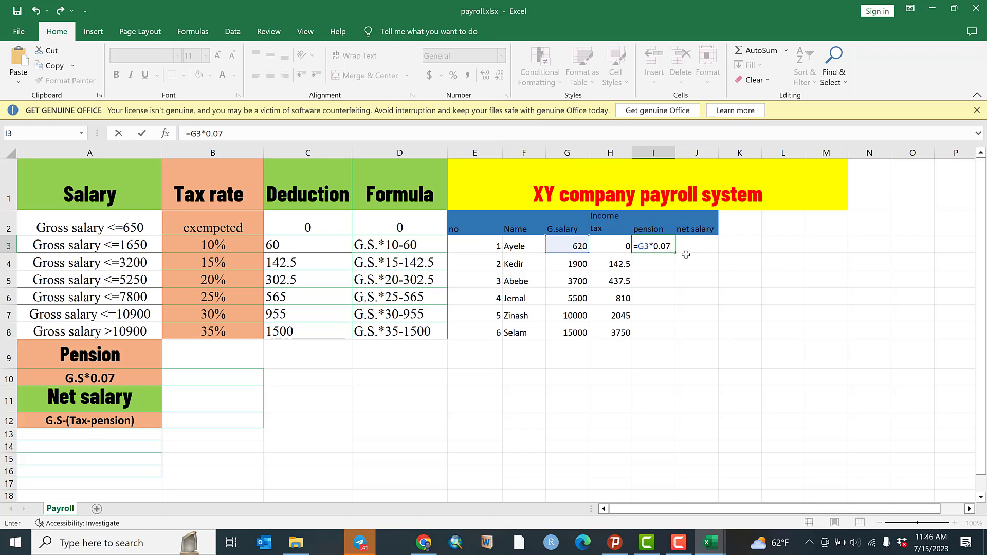
pyautogui.press('Return')
pyautogui.click(666, 238)
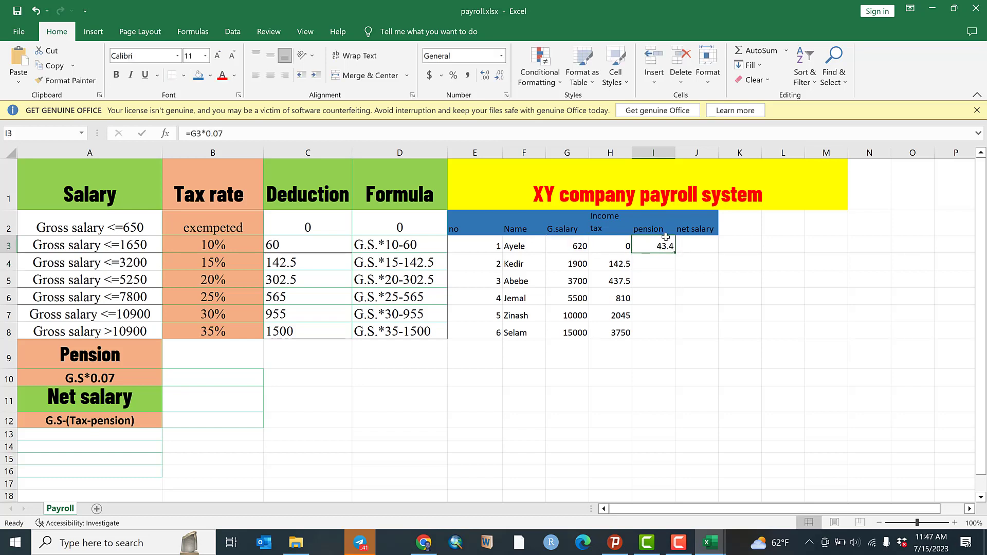
pyautogui.moveTo(674, 253); pyautogui.dragTo(664, 335)
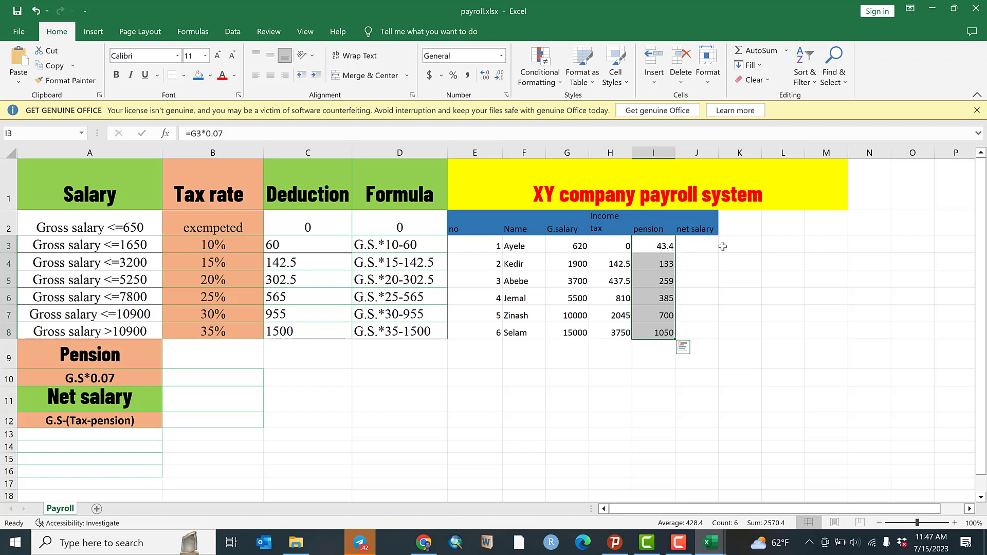
# Enter the net salary formula =G3-H3-I3 in J3.
pyautogui.click(694, 247)
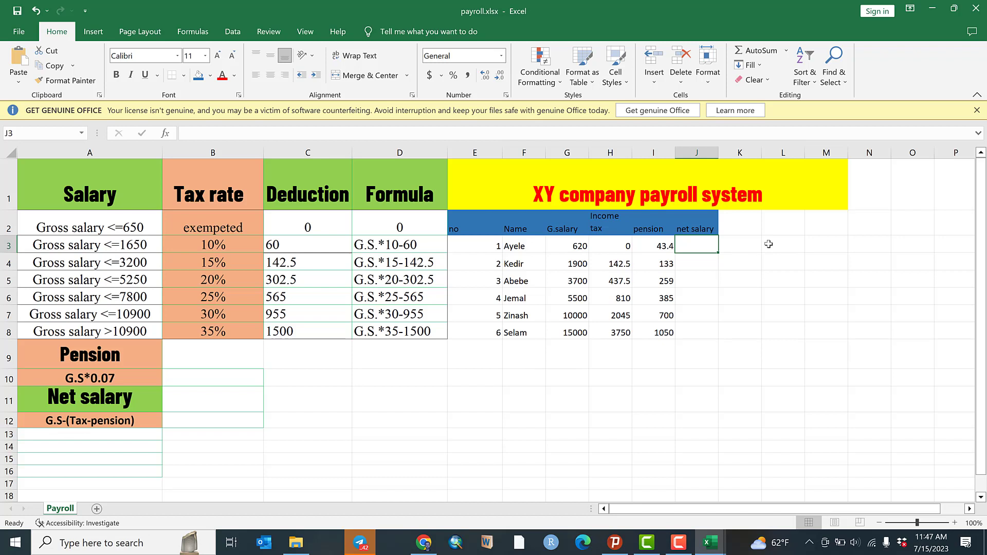
pyautogui.write('=')
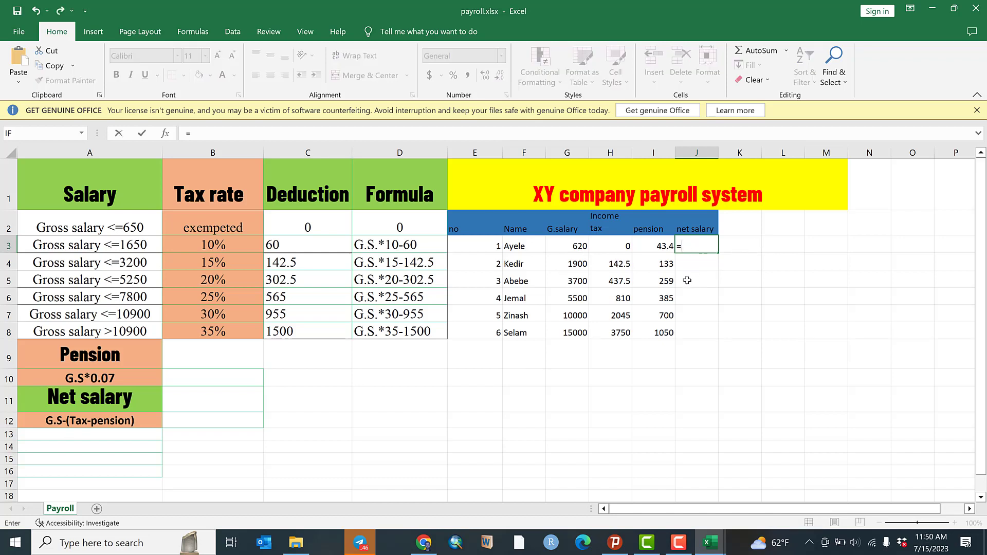
pyautogui.click(575, 250)
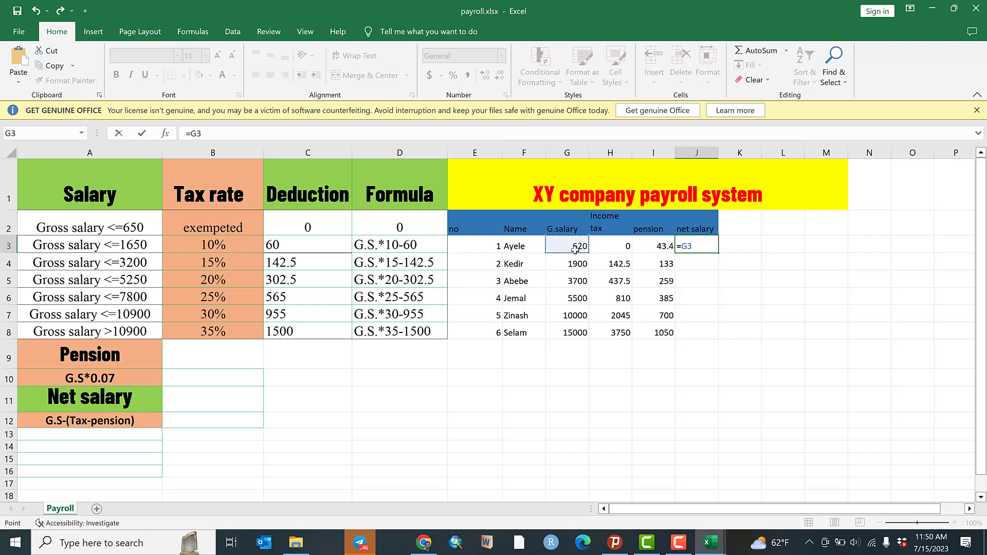
pyautogui.write('-')
pyautogui.click(605, 245)
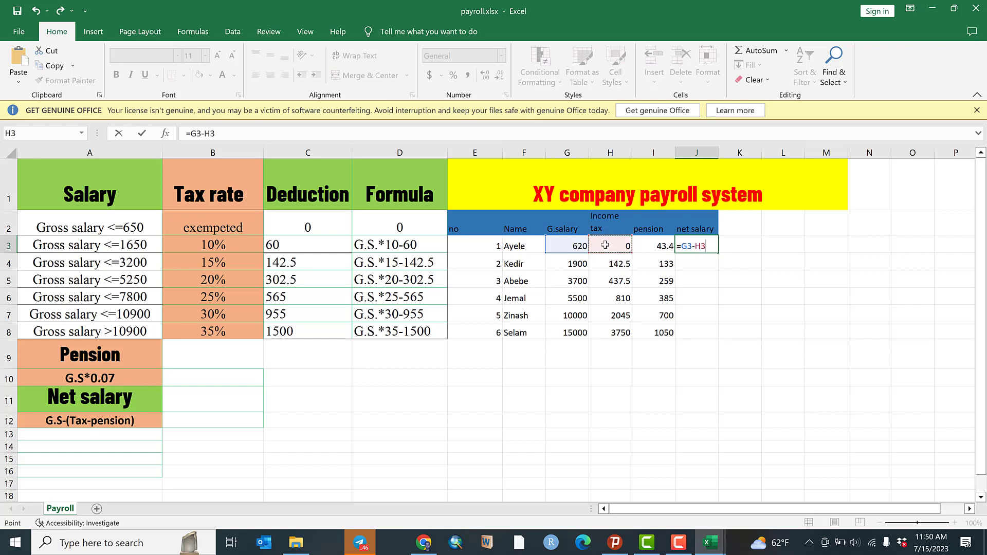
pyautogui.write('-')
pyautogui.click(645, 246)
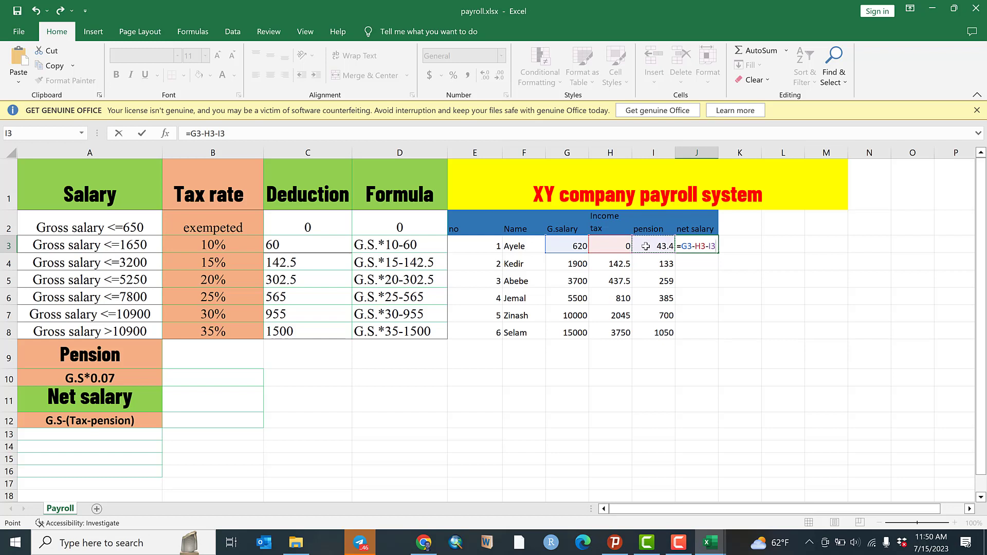
pyautogui.press('Return')
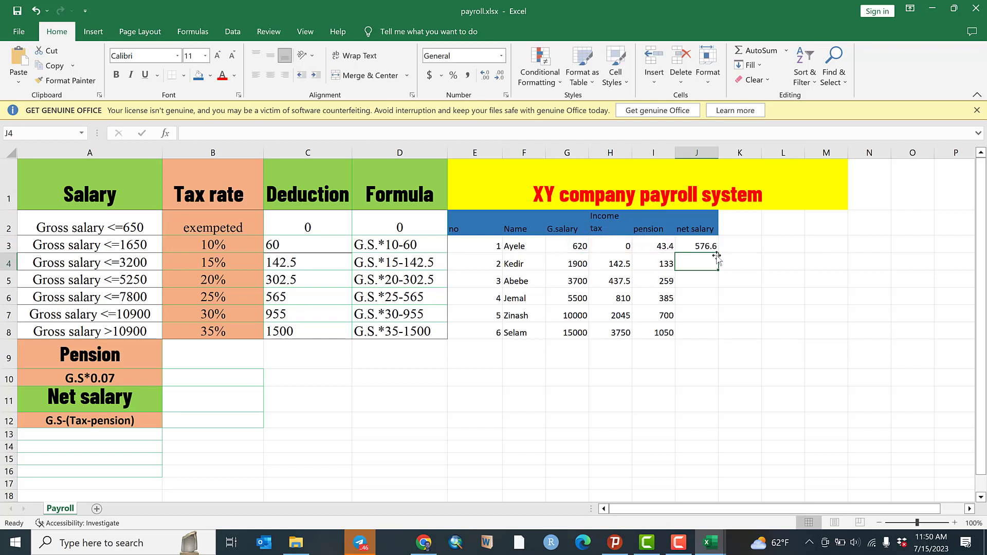
# Copy the net salary formula from J3 down through J8 for the remaining employees.
pyautogui.click(697, 244)
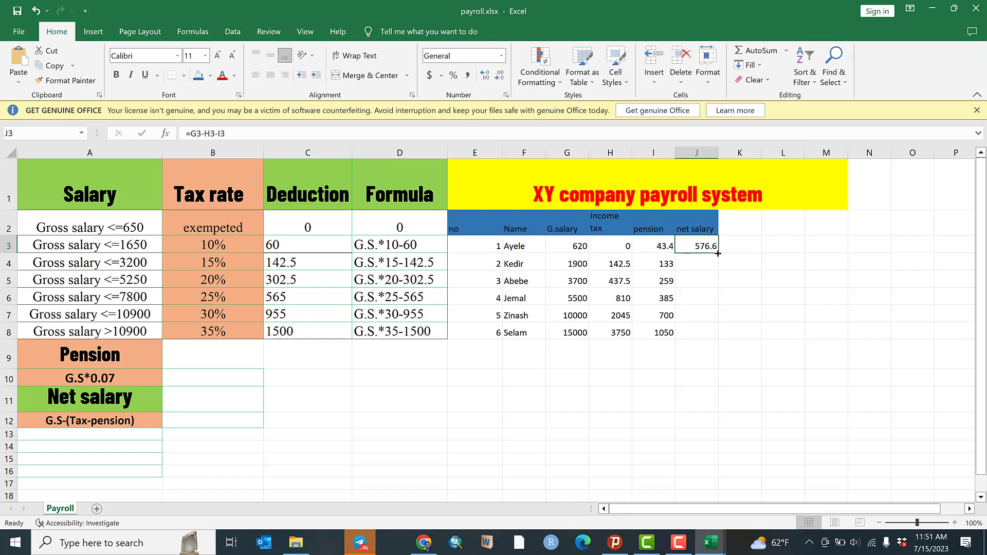
pyautogui.moveTo(717, 253); pyautogui.dragTo(711, 332)
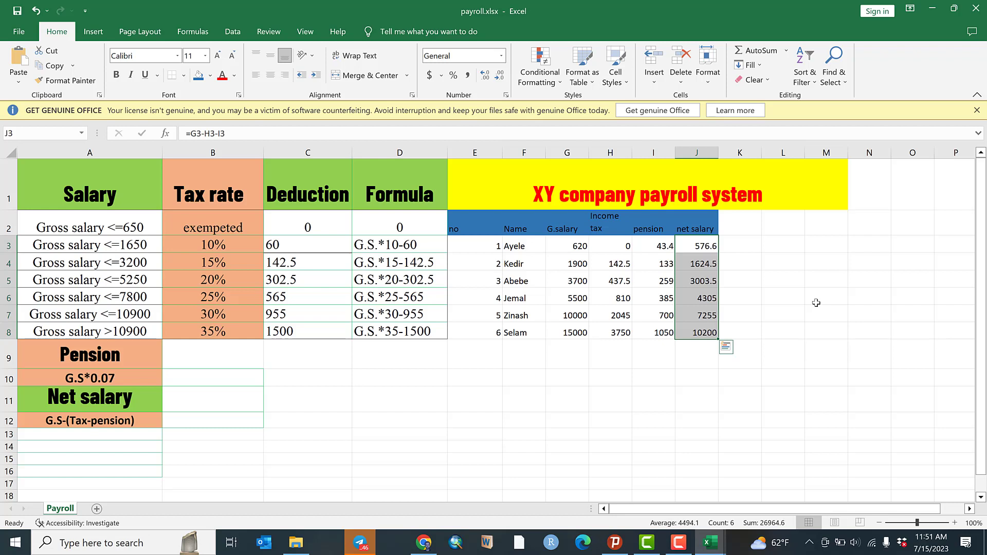
pyautogui.click(762, 385)
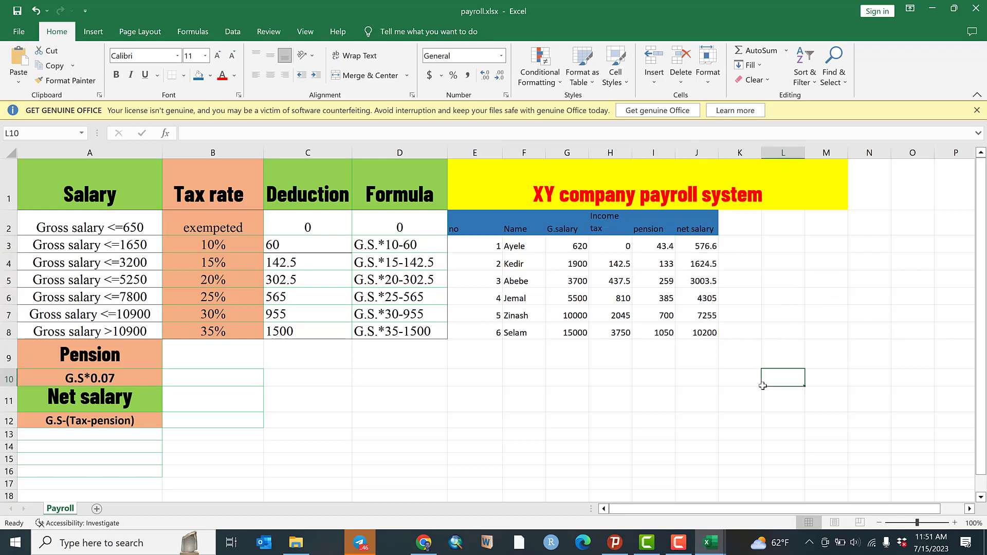